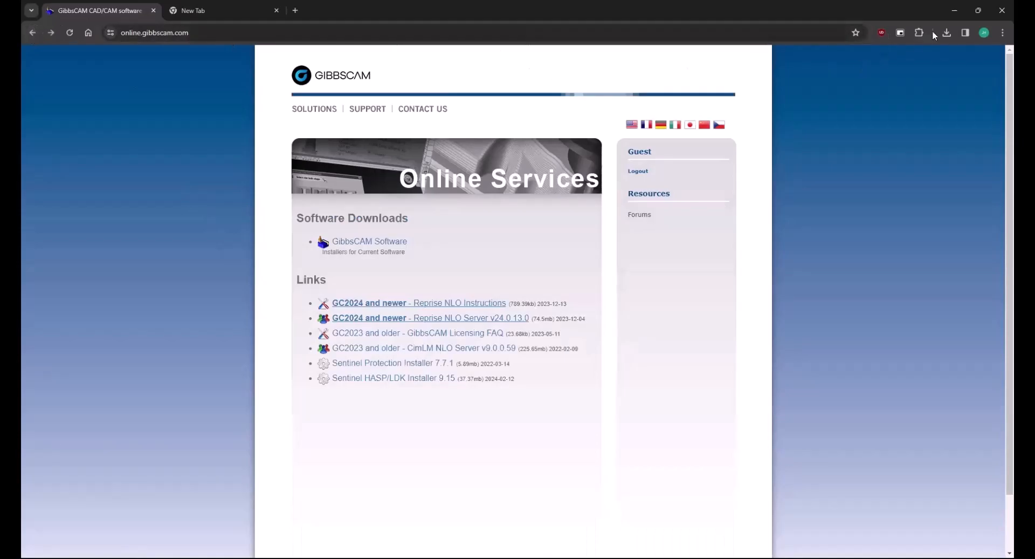
Minimize Chrome to reveal the desktop with the NLO Server installer and NLO folder
click(955, 11)
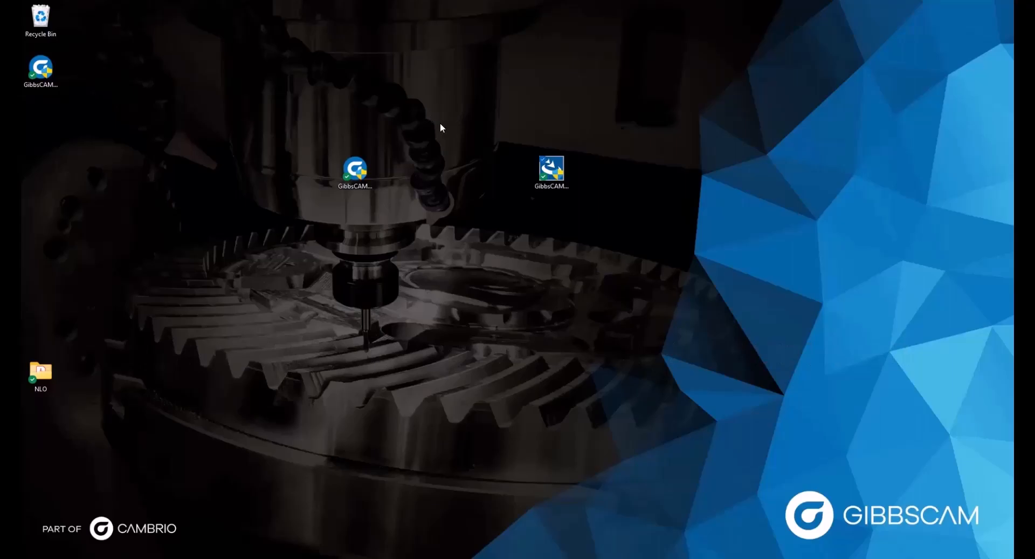
Run the NLO Server 2024 installer as administrator in English and install it to the default folder
right_click(558, 171)
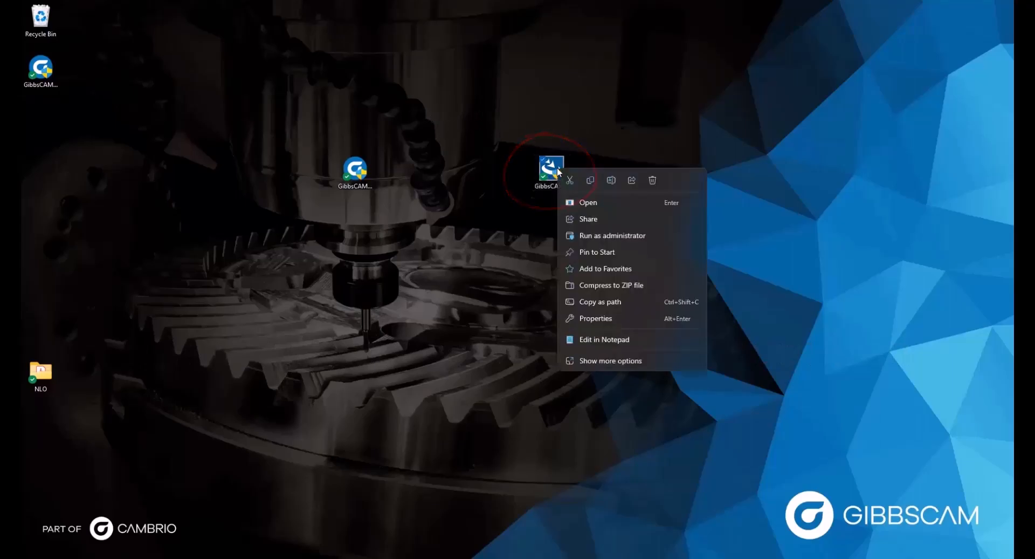
click(606, 236)
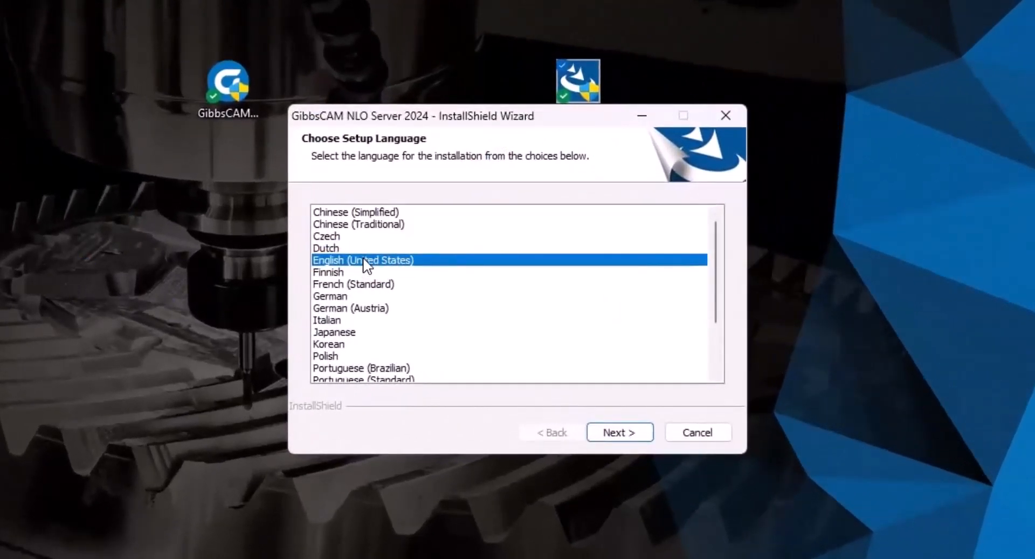
click(614, 433)
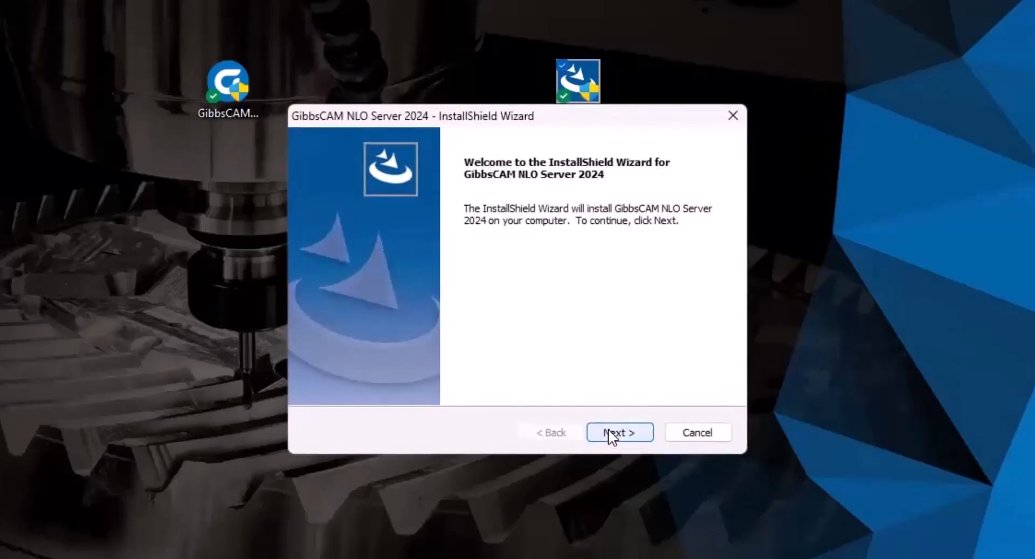
click(612, 433)
click(363, 362)
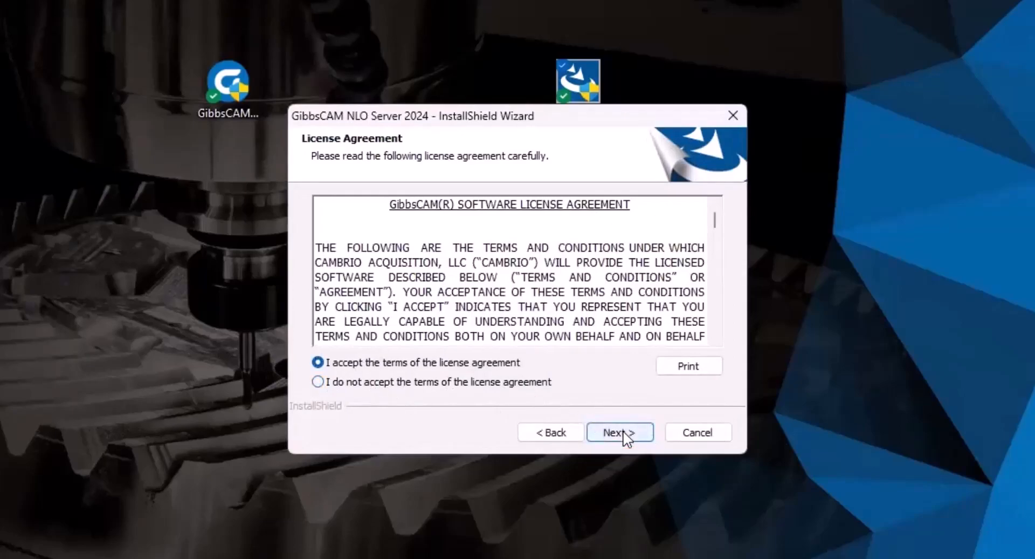
click(620, 432)
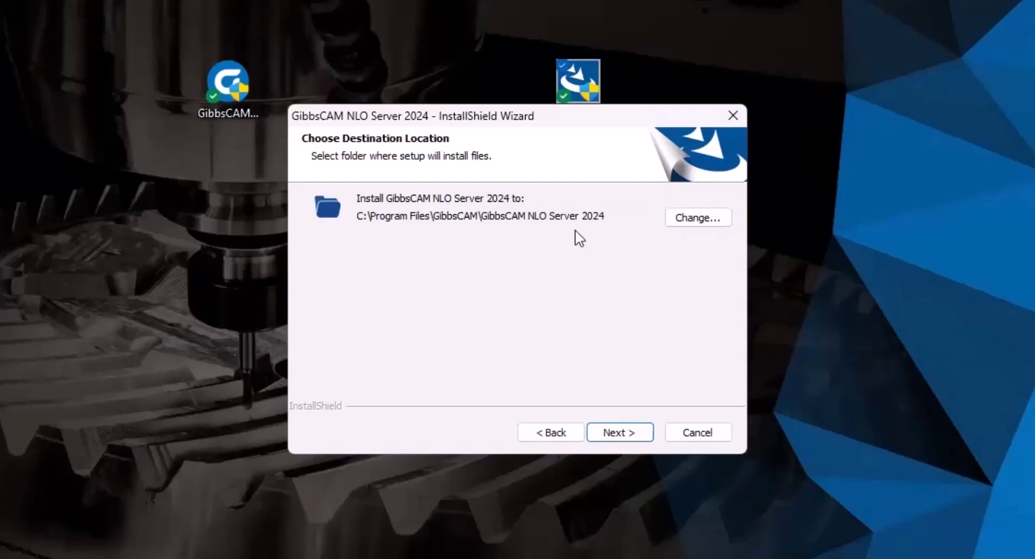
click(616, 431)
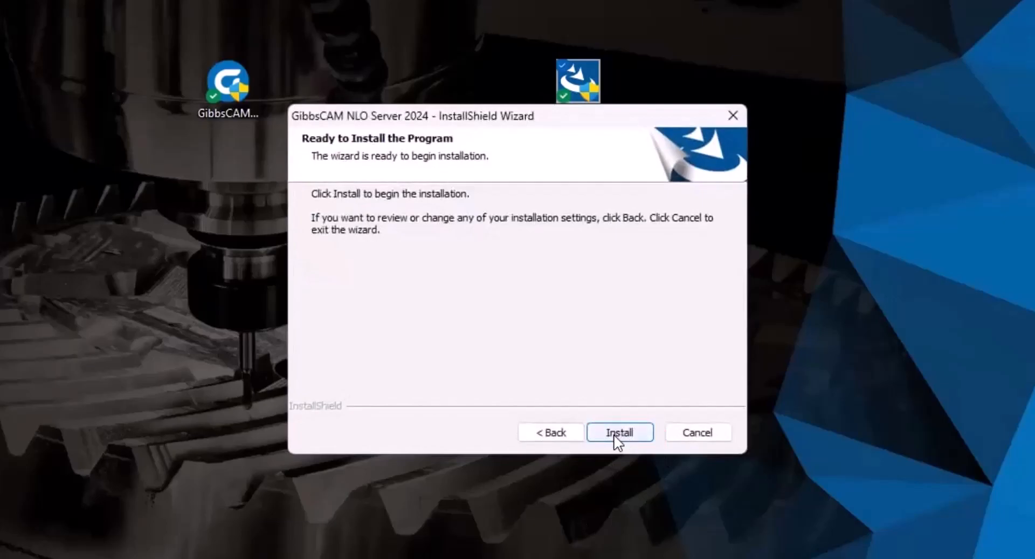
click(618, 434)
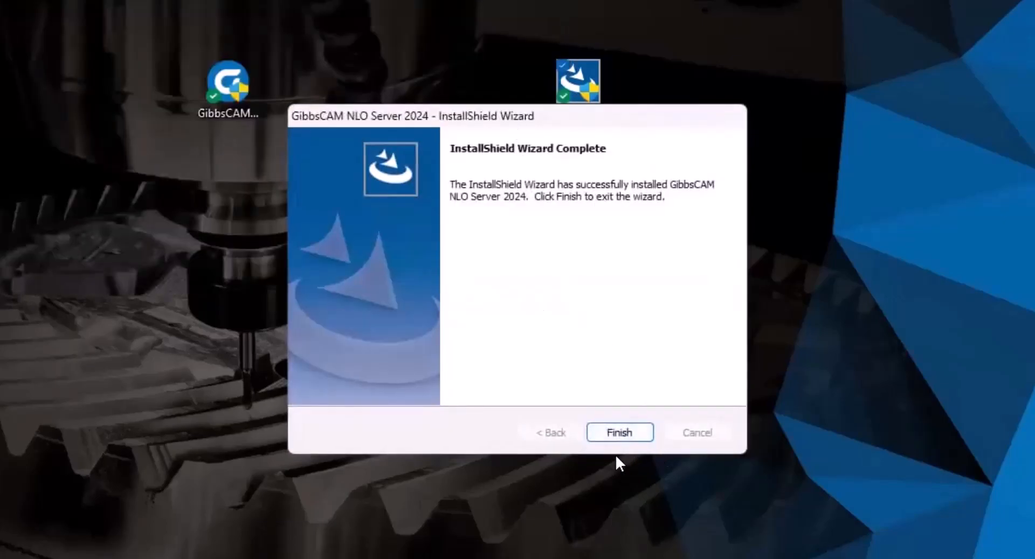
click(621, 433)
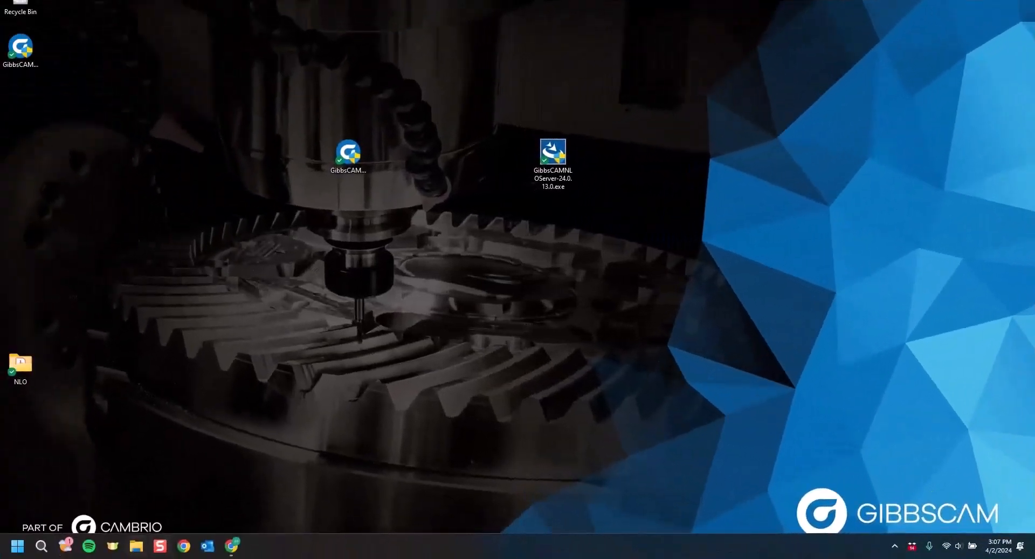
Browse File Explorer to C:\Program Files\GibbsCAM\GibbsCAM NLO Server 2024
key(super+e)
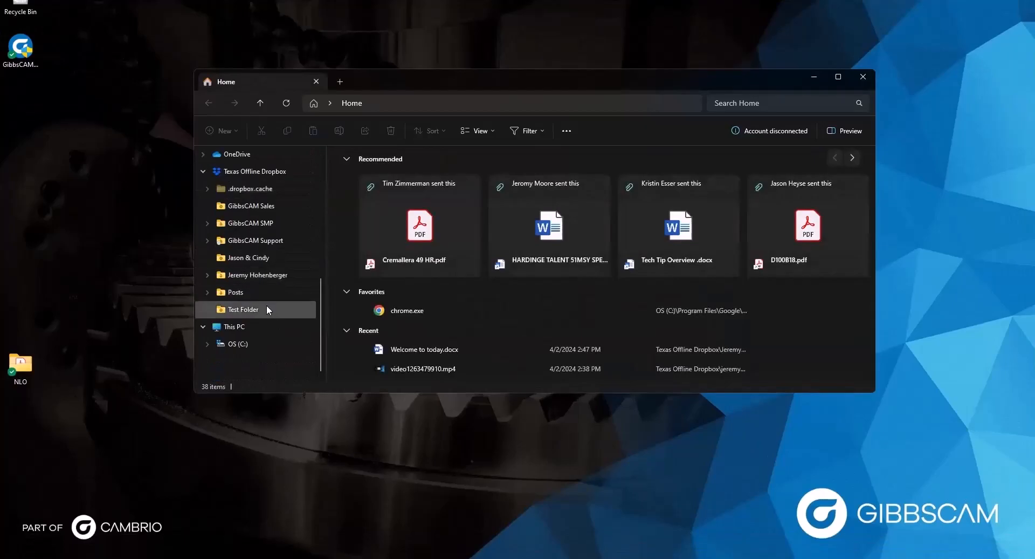
click(242, 344)
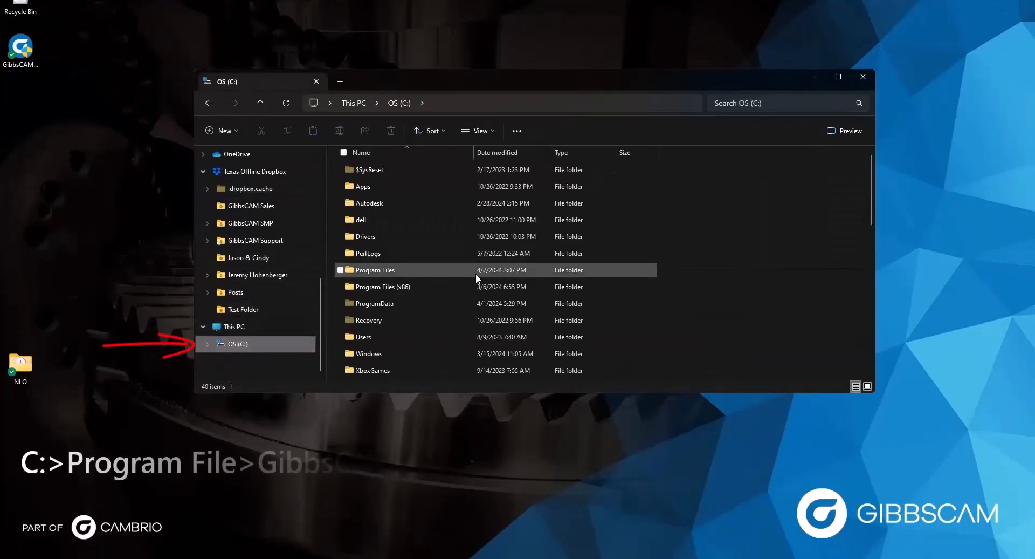
double_click(382, 270)
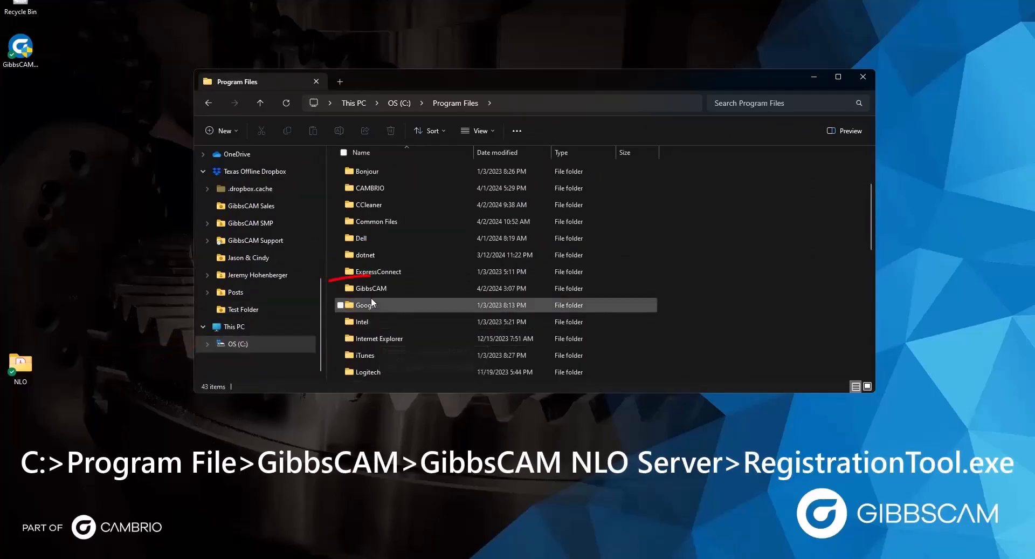
double_click(373, 286)
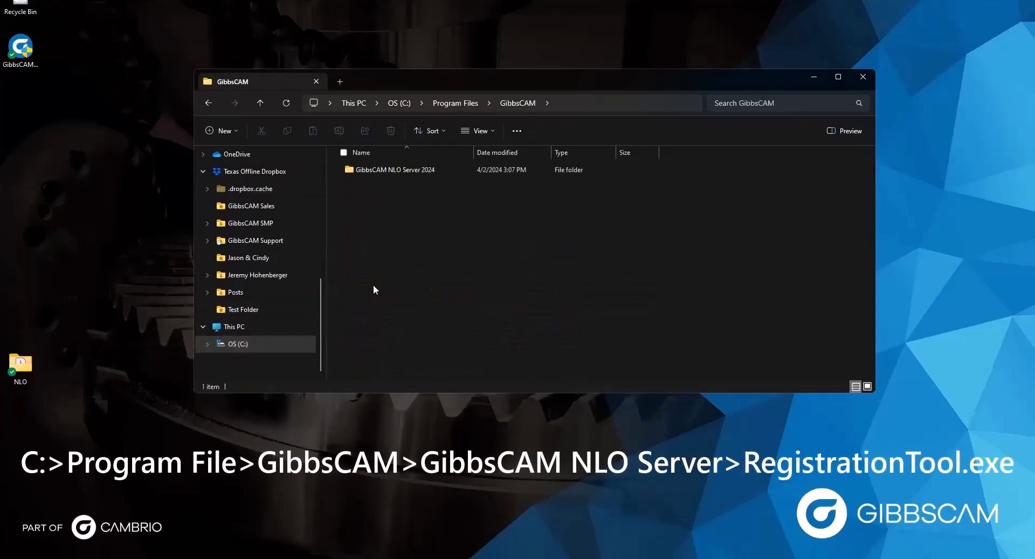
double_click(375, 169)
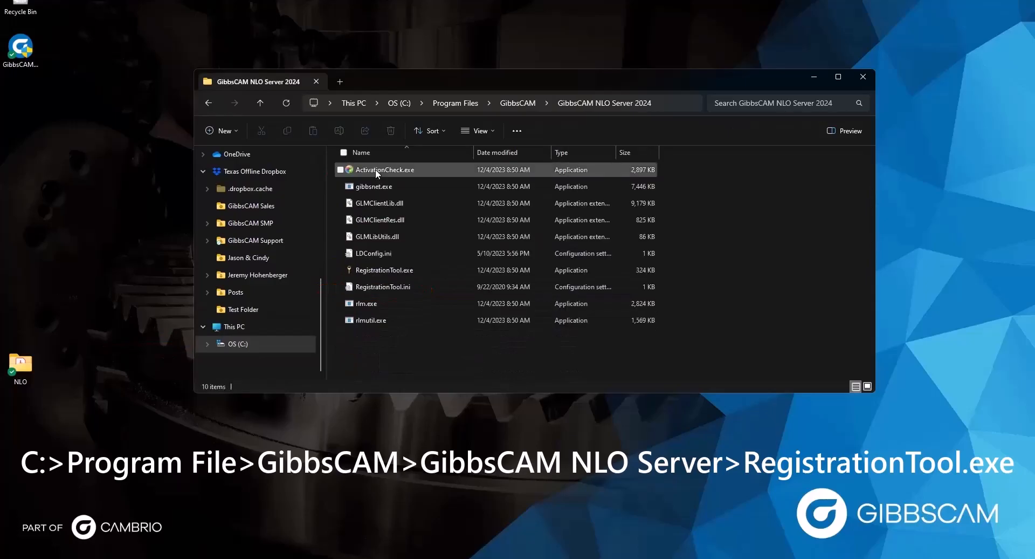
Run RegistrationTool.exe as administrator
right_click(365, 266)
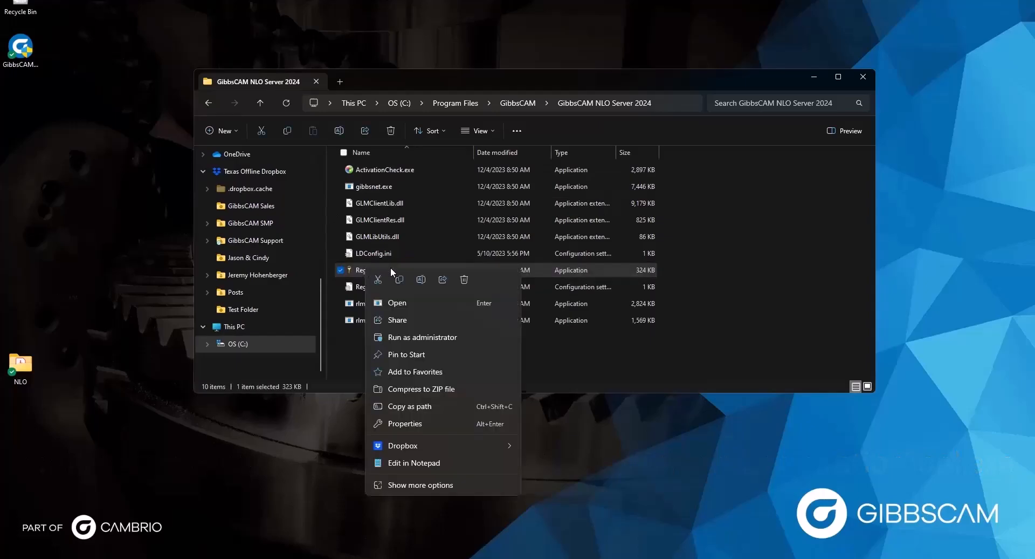
click(436, 338)
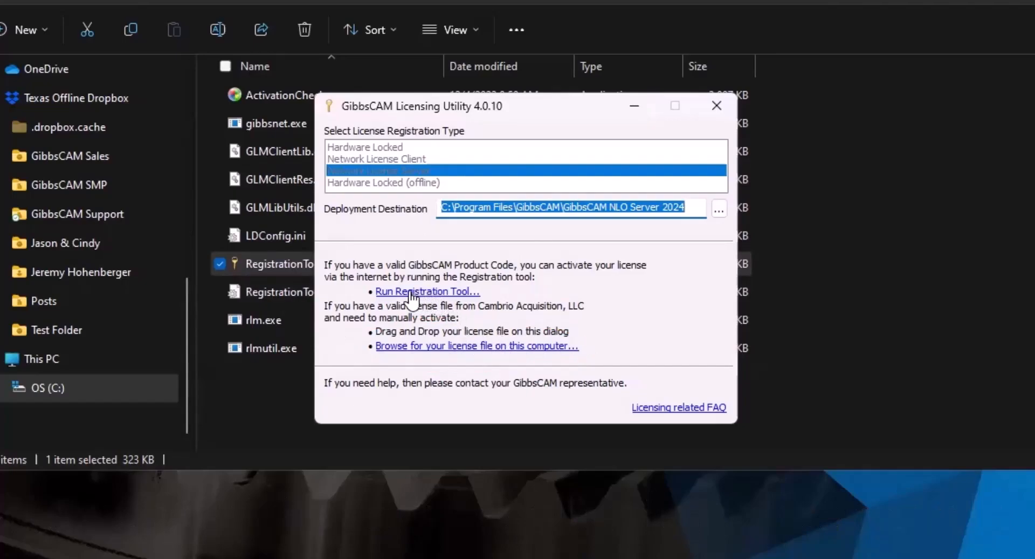
Register the server license online with the validated product code and acknowledge its deployment
click(451, 292)
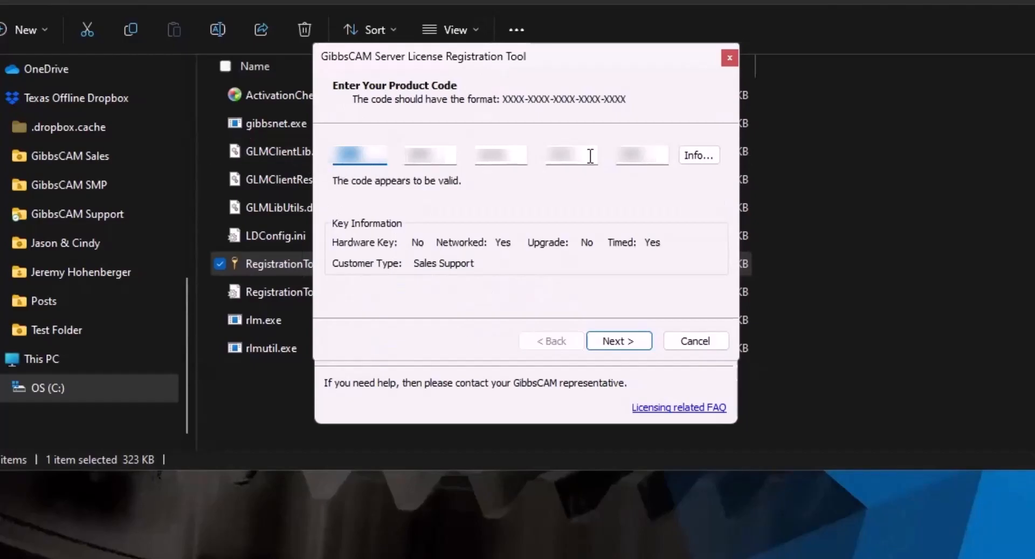
click(625, 342)
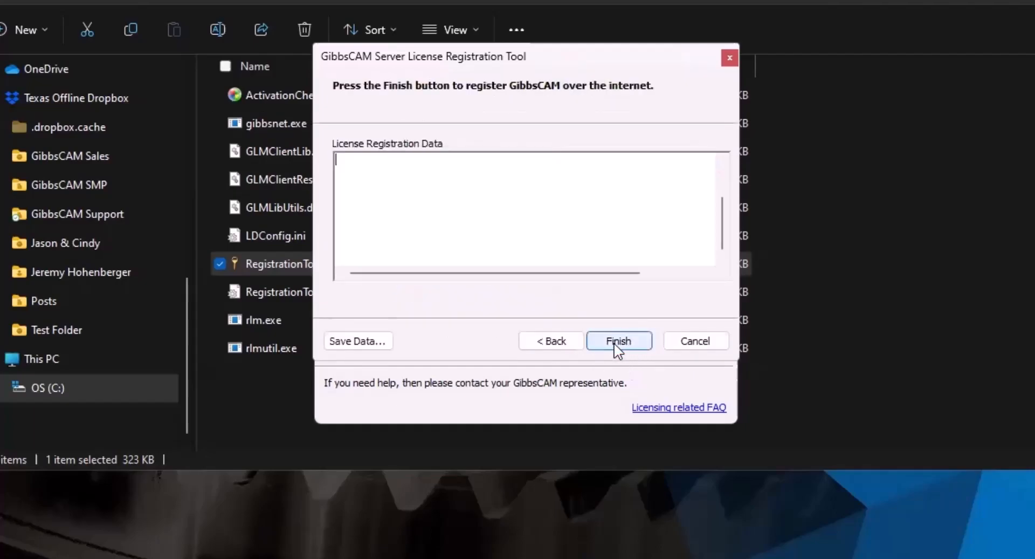
click(619, 340)
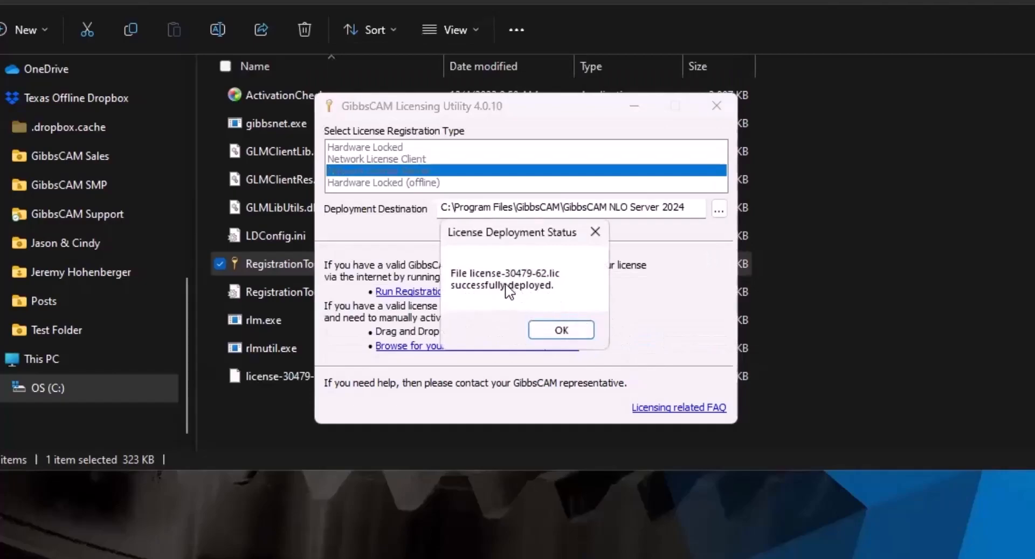
click(557, 329)
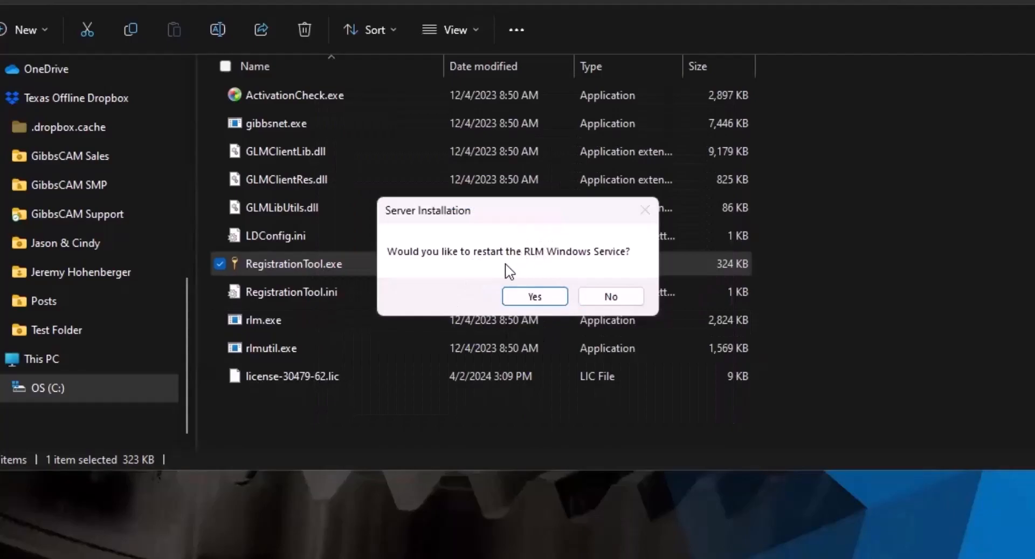
Agree to restart the RLM Windows service
click(534, 298)
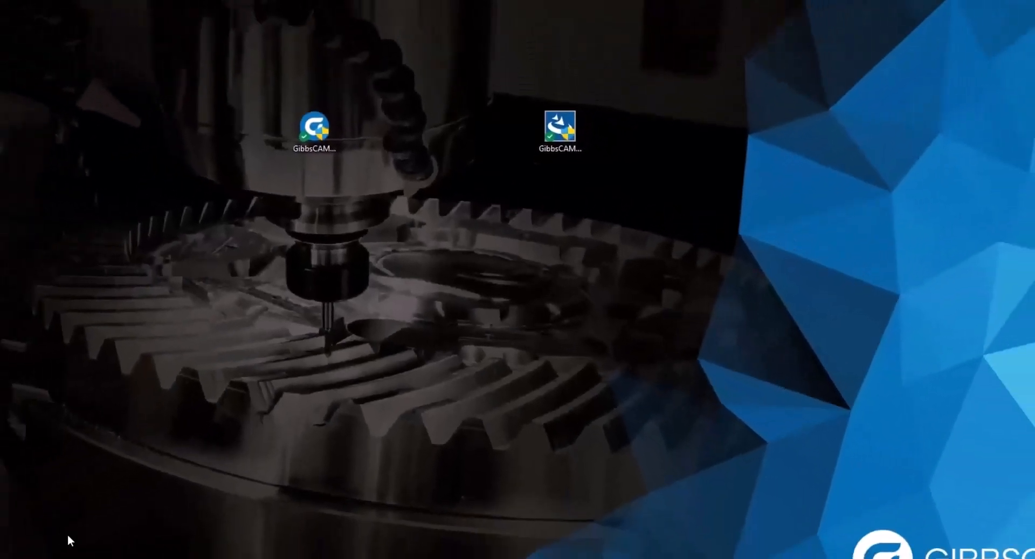
key(super+s)
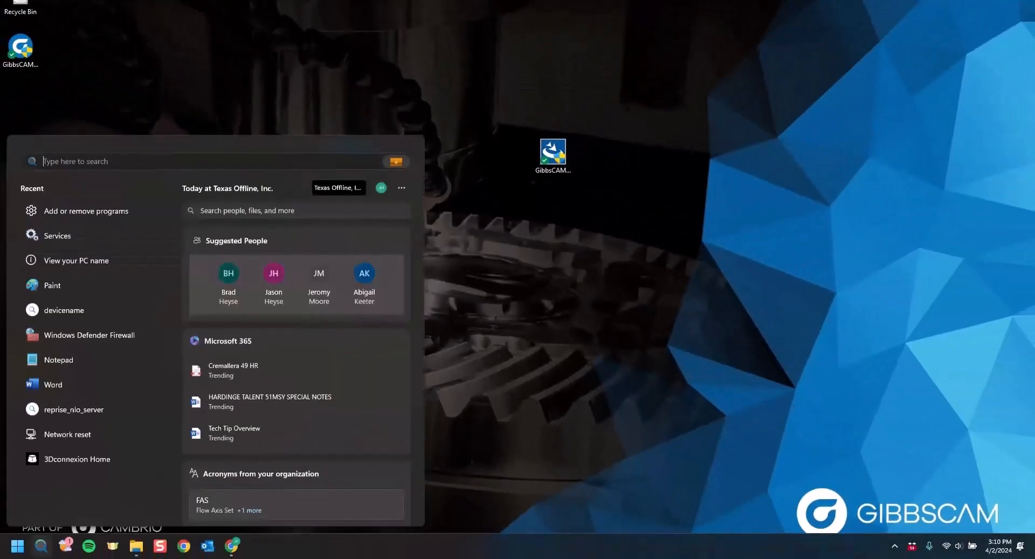
text(services)
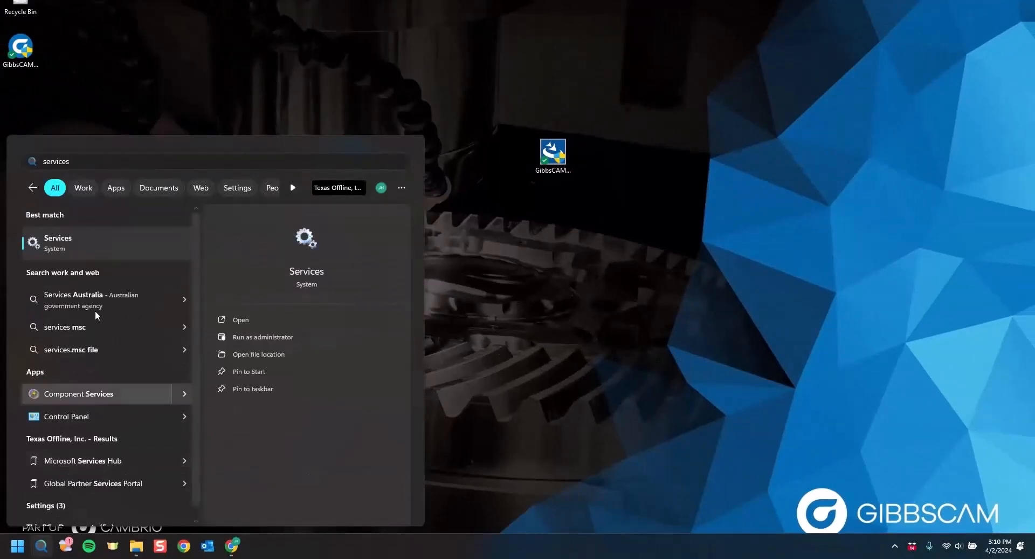
click(117, 238)
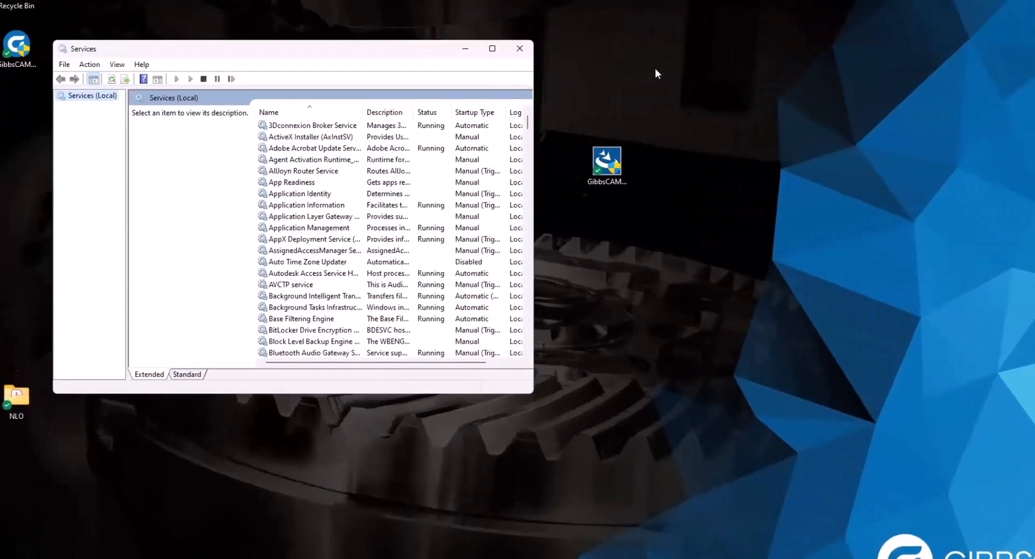
scroll(281, 168, down, 13)
scroll(393, 221, down, 20)
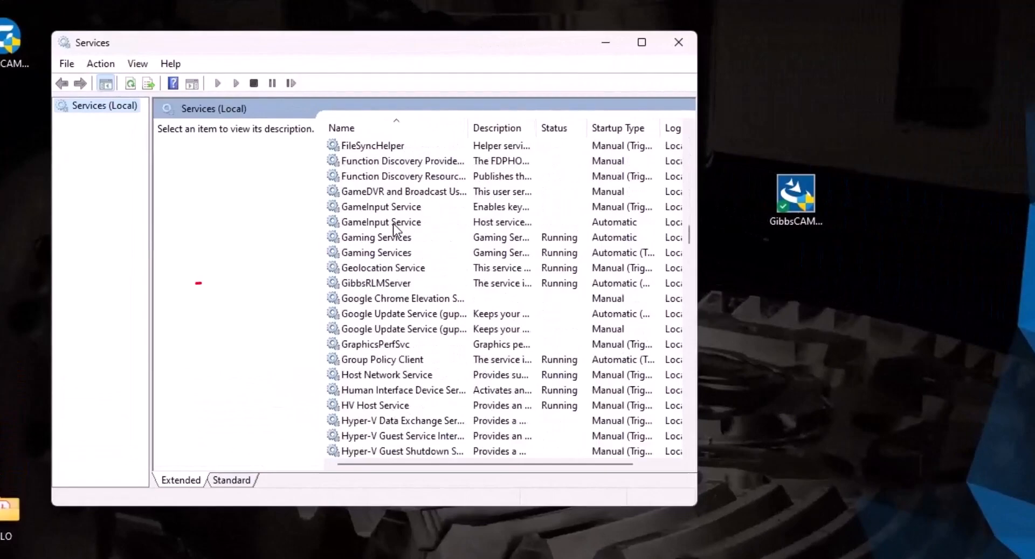
click(373, 286)
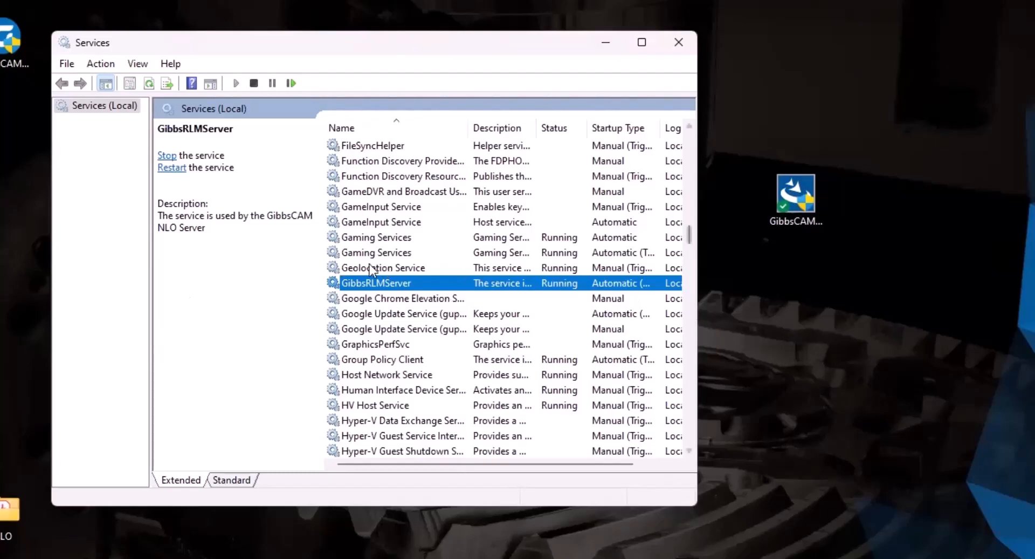
click(679, 43)
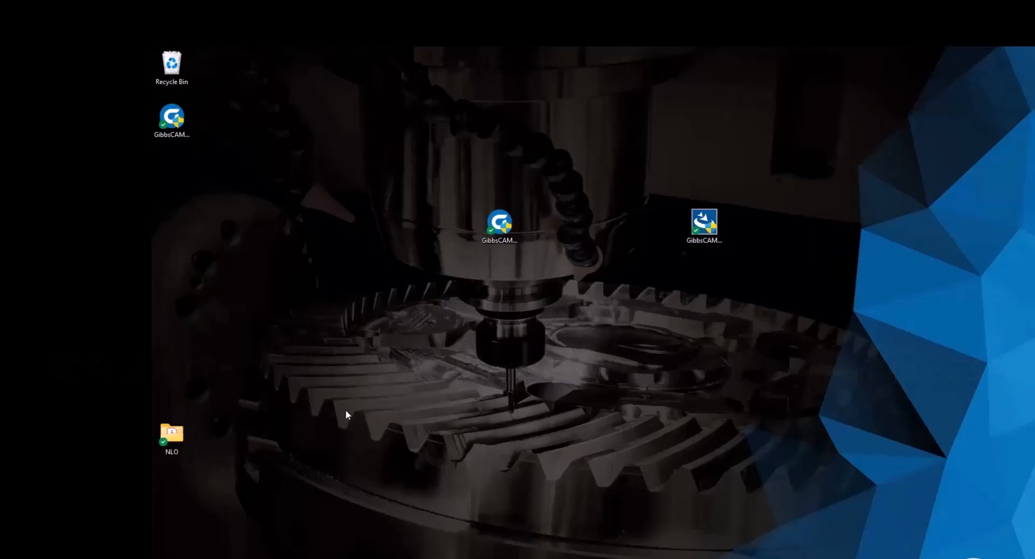
Look up and select the PC's device name in Settings, then close Settings
key(super)
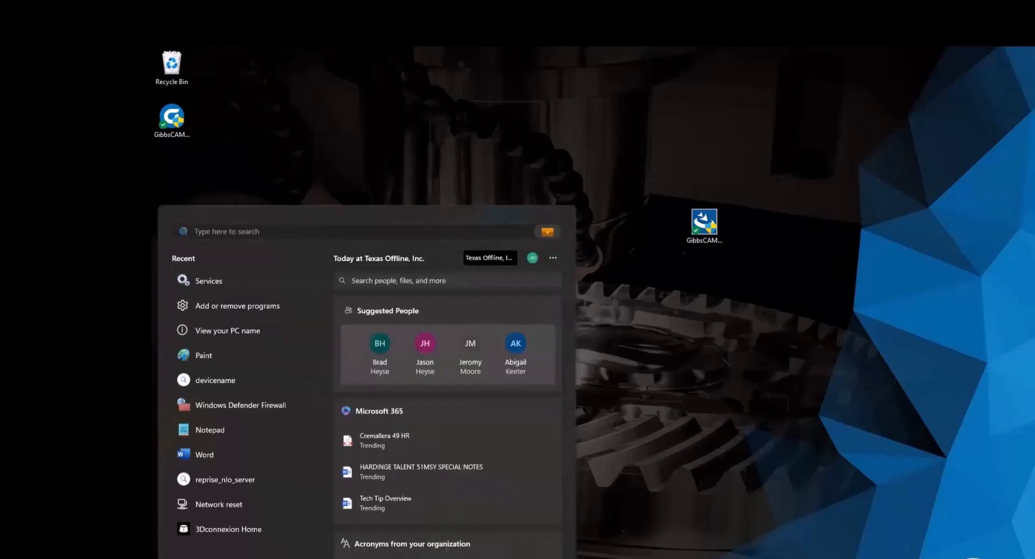
text(device name)
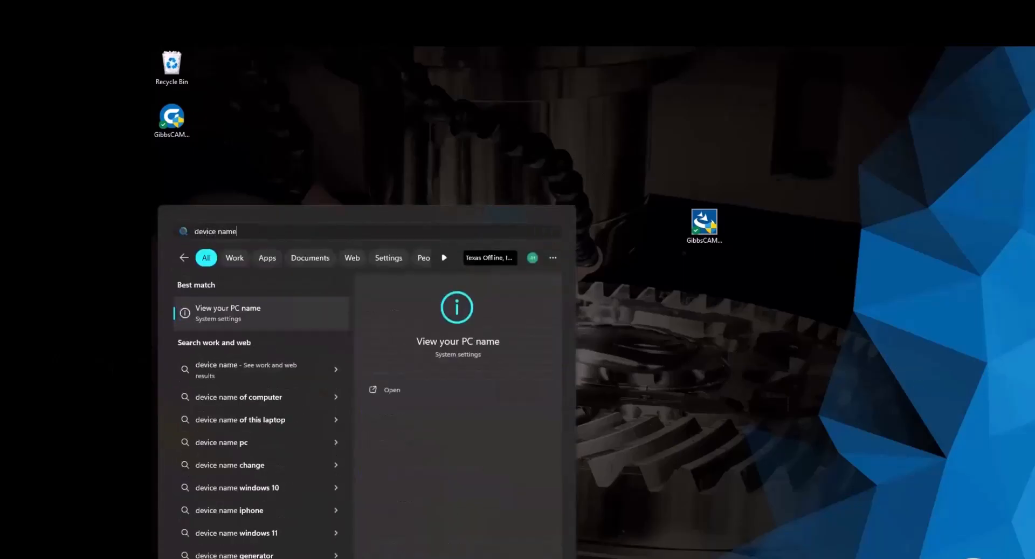
key(Return)
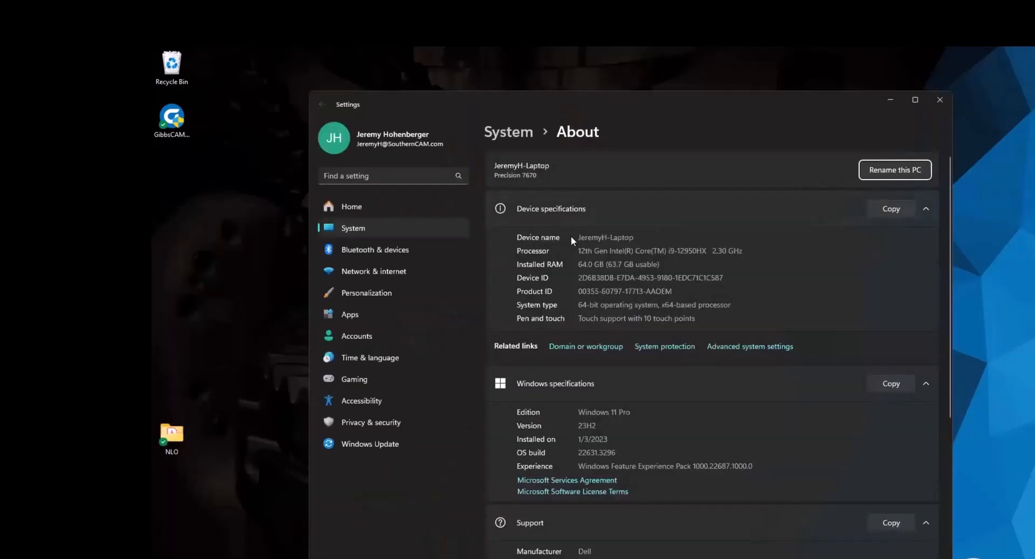
drag(634, 237, 576, 237)
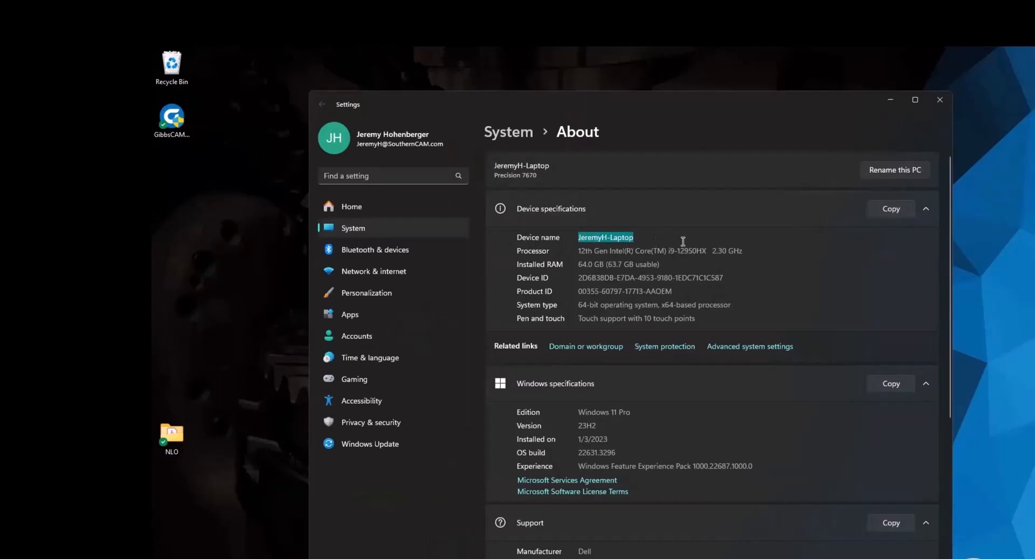
click(940, 102)
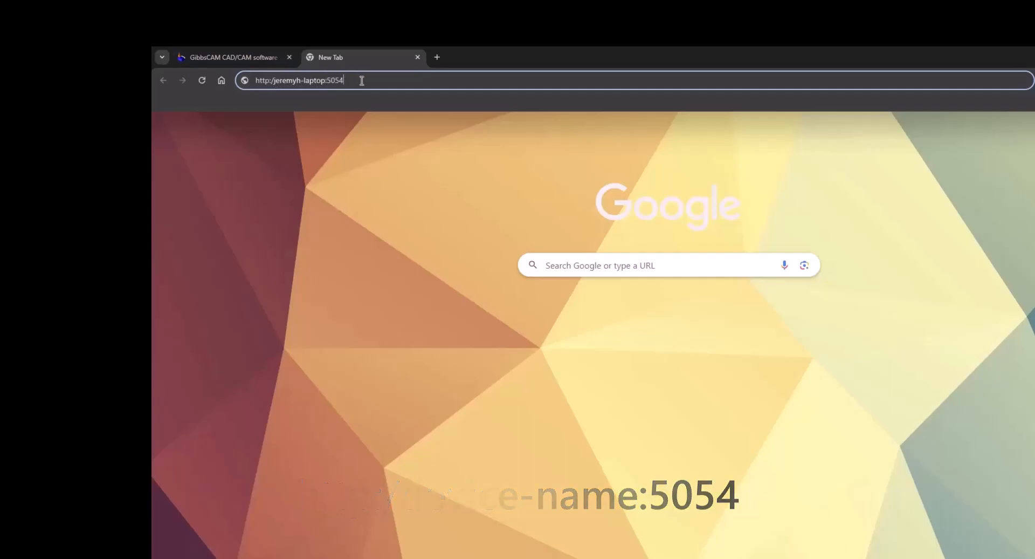
Log in to the port 5054 RLM admin page with the default administrator credentials and open Change Password
key(Return)
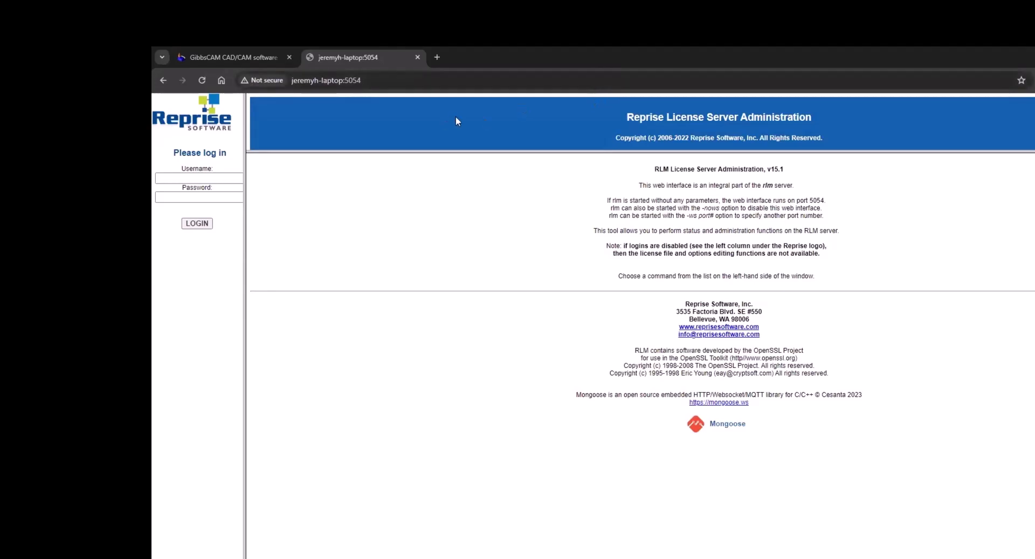
click(193, 178)
text(admin)
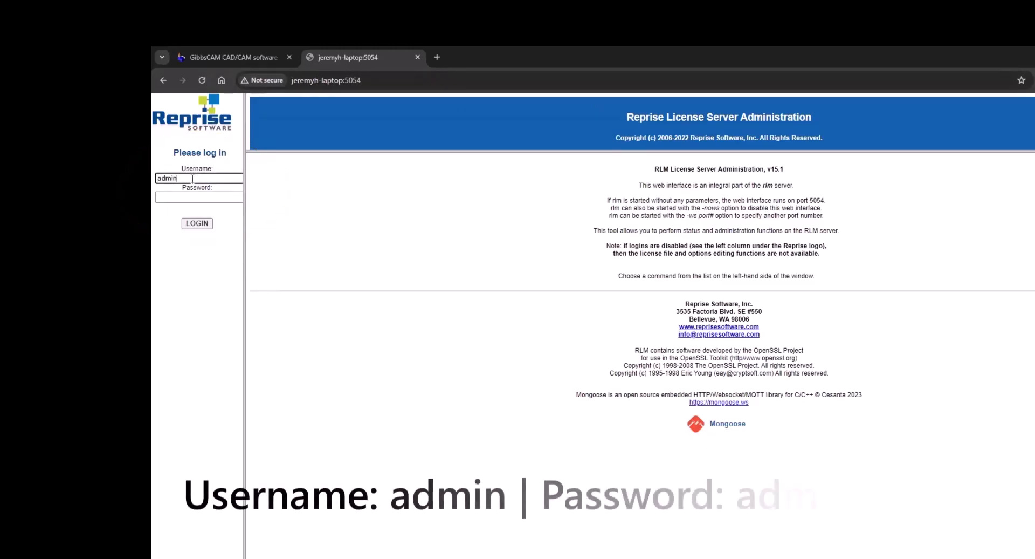
click(191, 197)
text(admin)
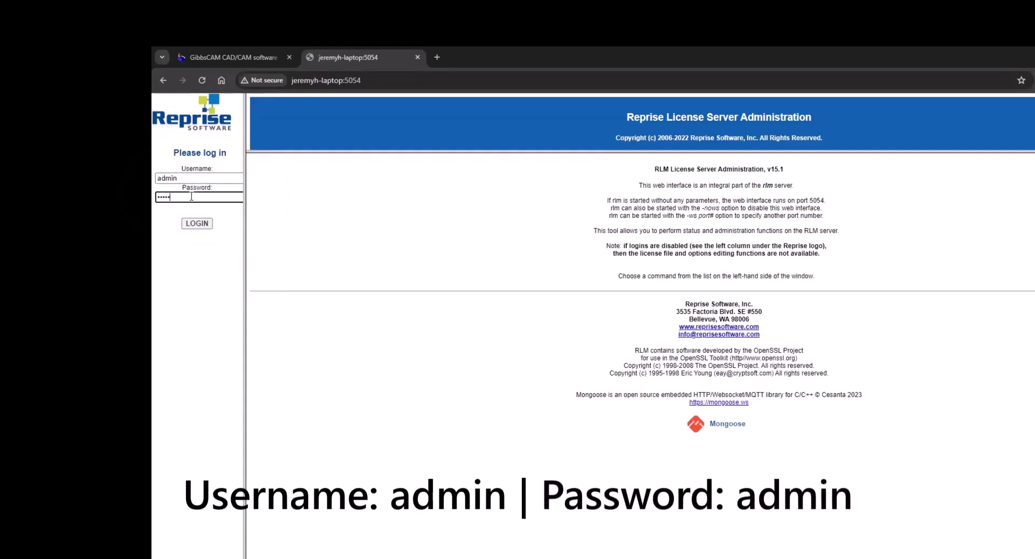
click(203, 223)
key(Return)
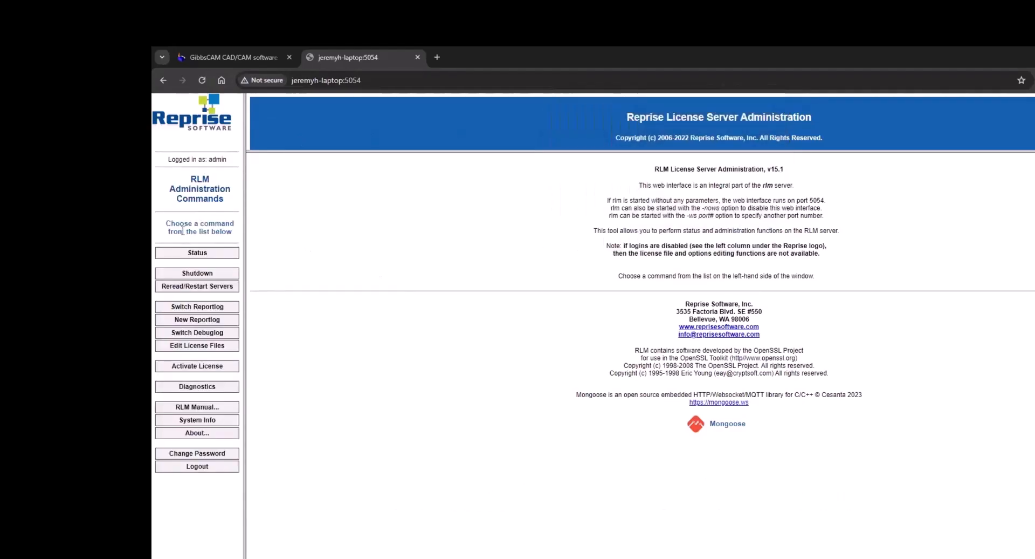
click(201, 454)
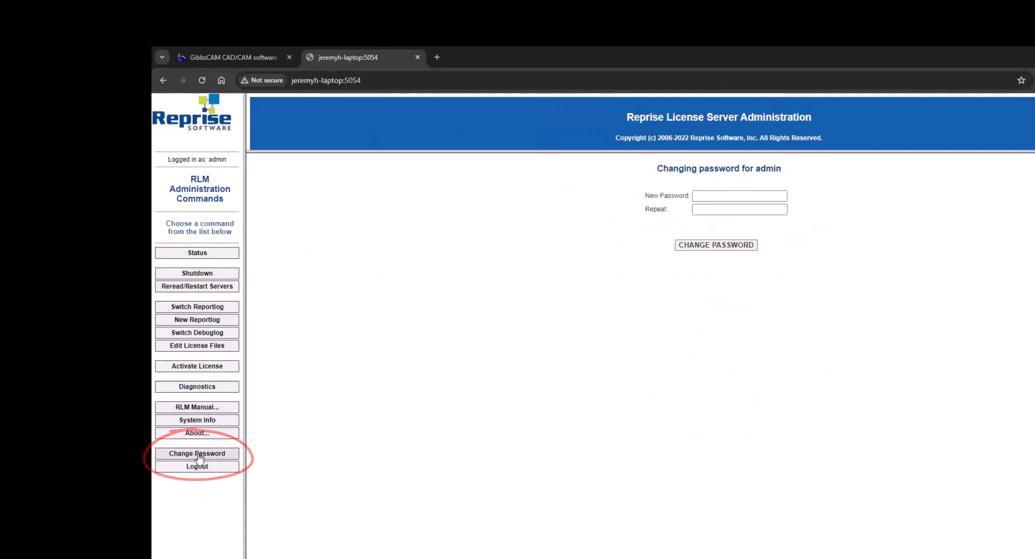
Set a new administrator password and view the license server status
click(740, 194)
text(********)
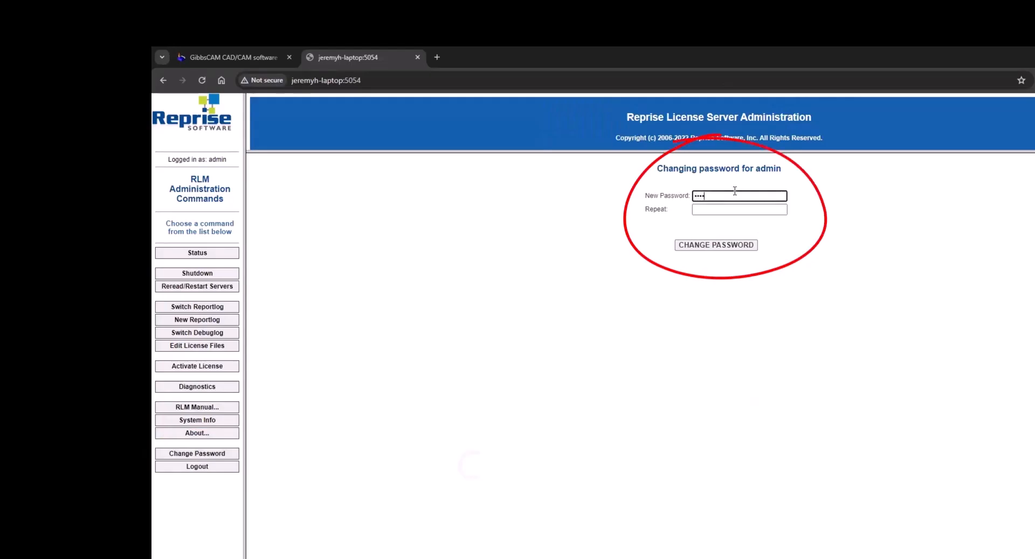
key(Tab)
text(***)
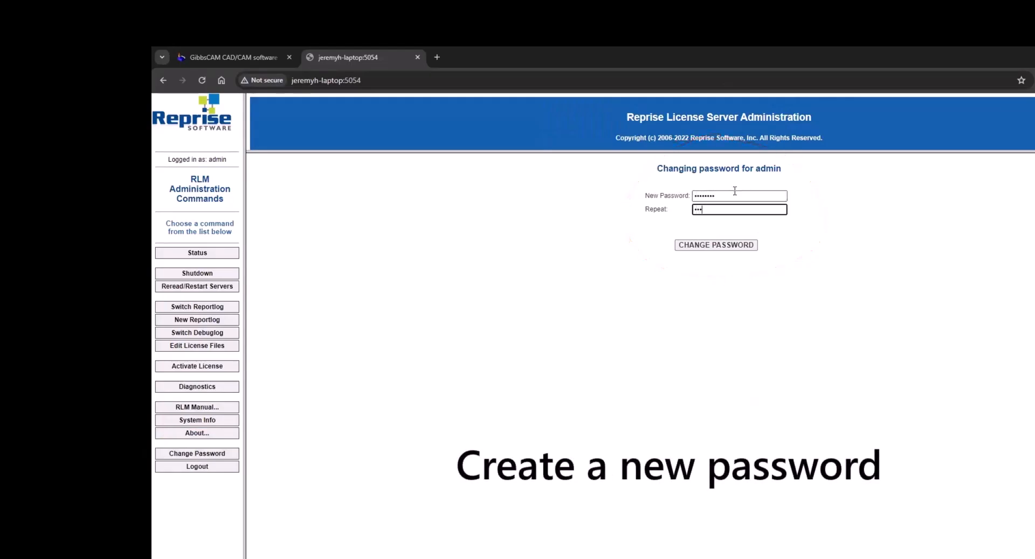
text(*****)
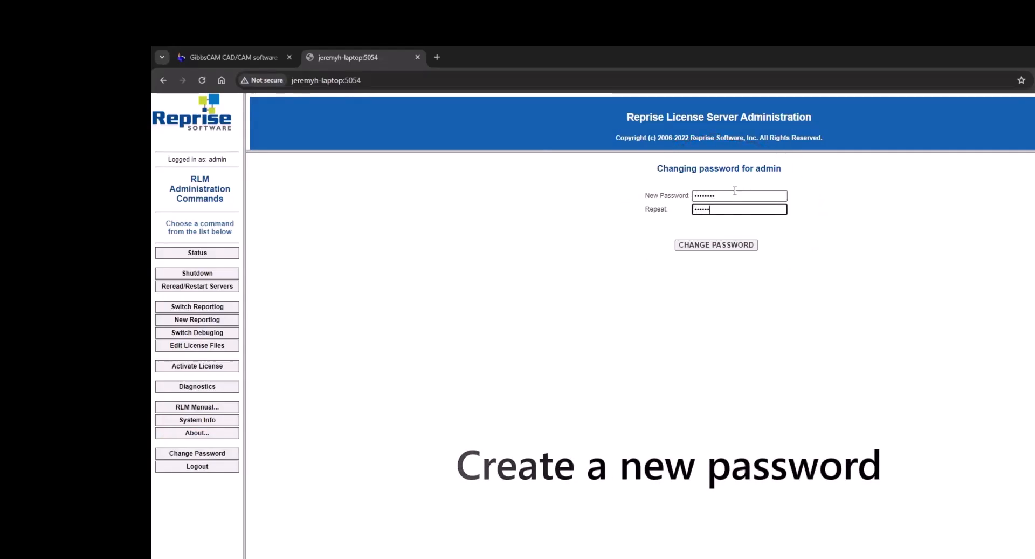
click(745, 245)
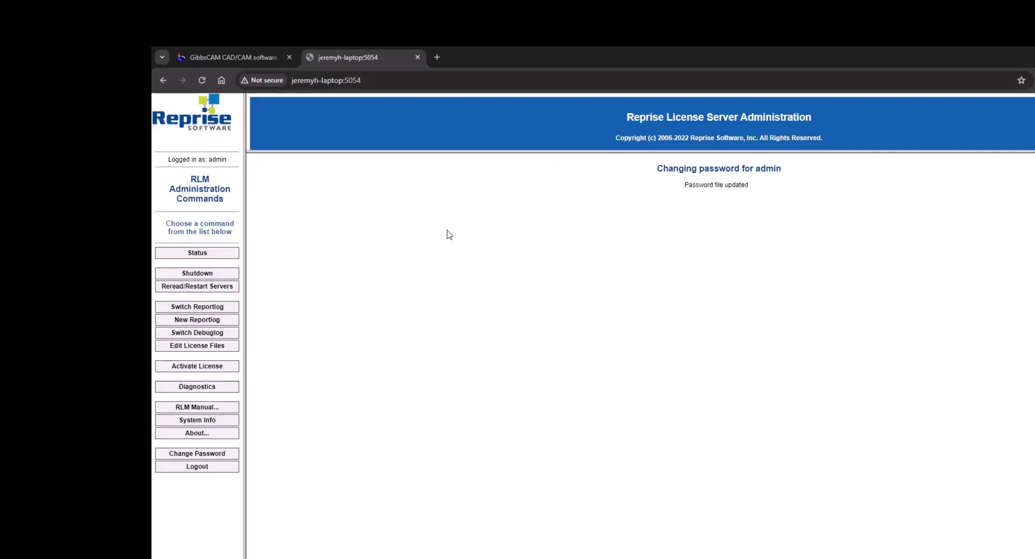
click(210, 253)
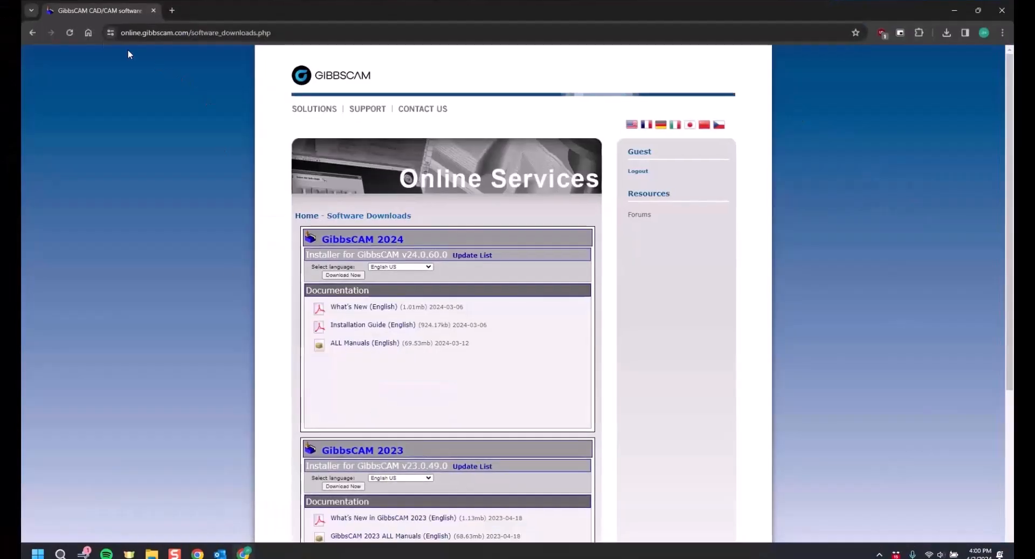
Check GibbsCAM Software downloads for v24.0.60.0, then select that installer on the desktop
click(33, 32)
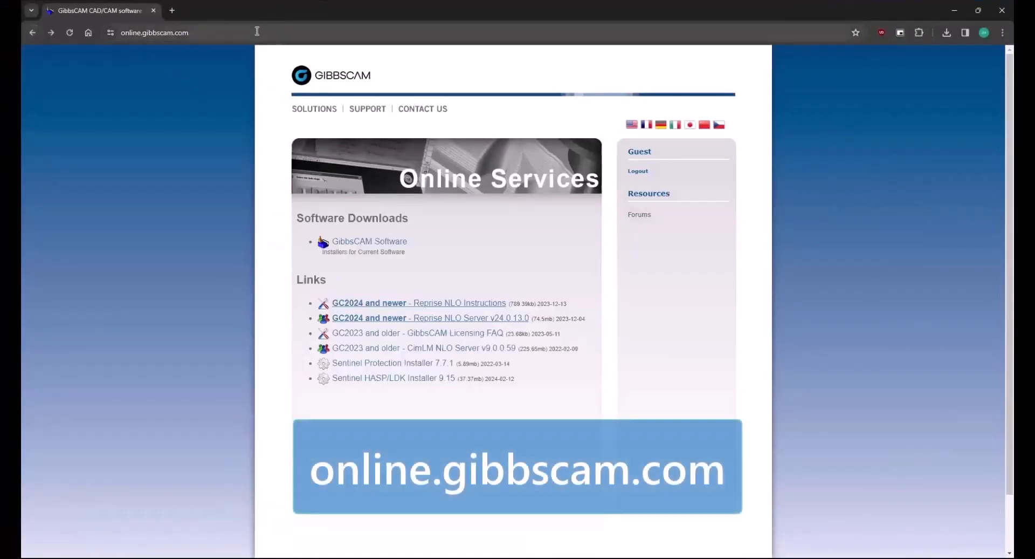
click(156, 32)
click(104, 128)
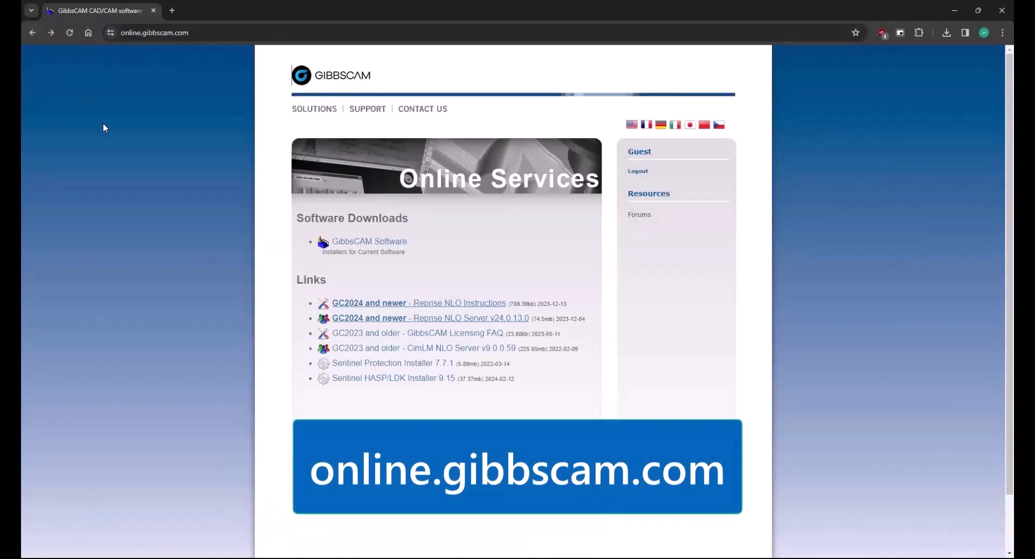
click(360, 241)
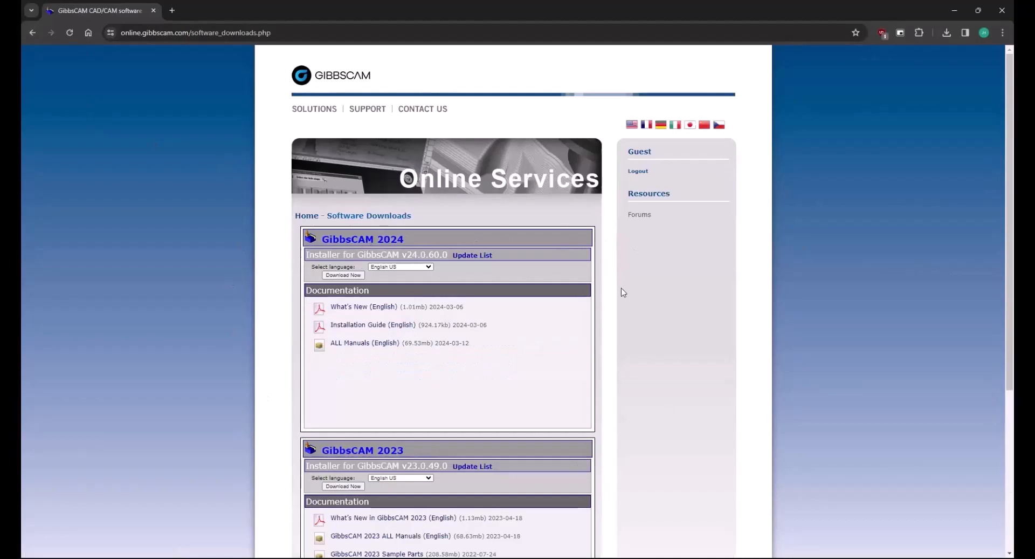
drag(401, 253, 448, 254)
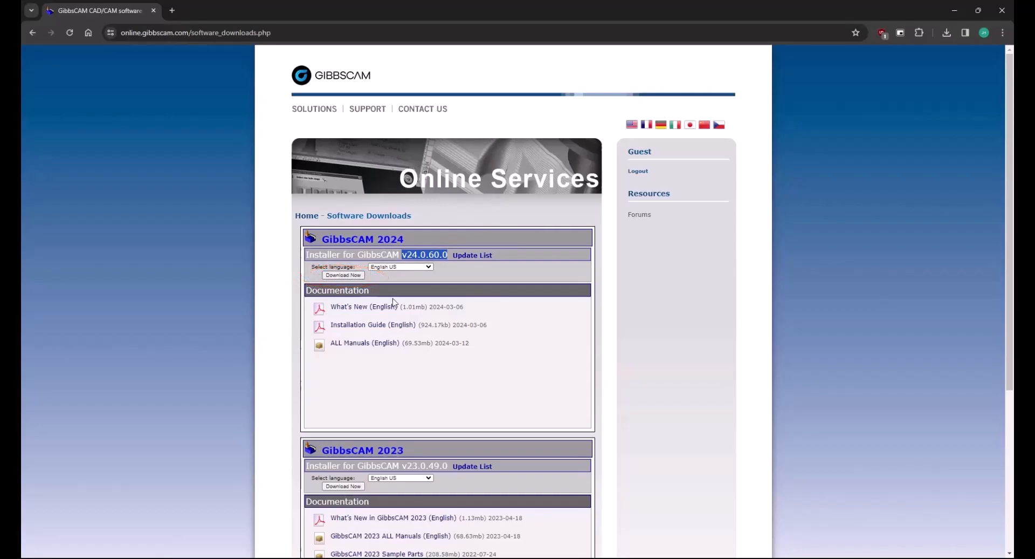
click(956, 12)
click(283, 186)
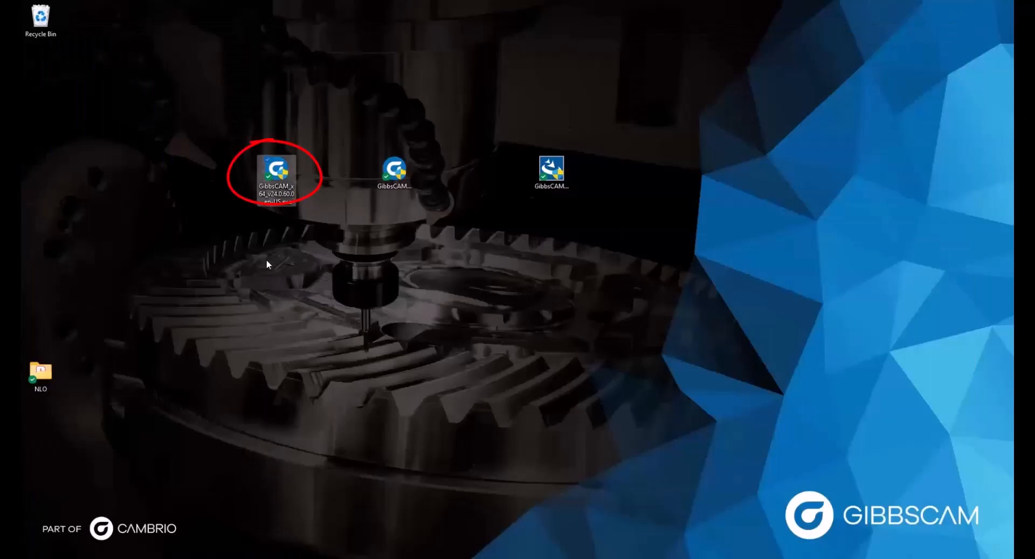
Select the GibbsCAM_x64_v24.0.59.0_en-US.exe installer on the desktop and run it
click(396, 171)
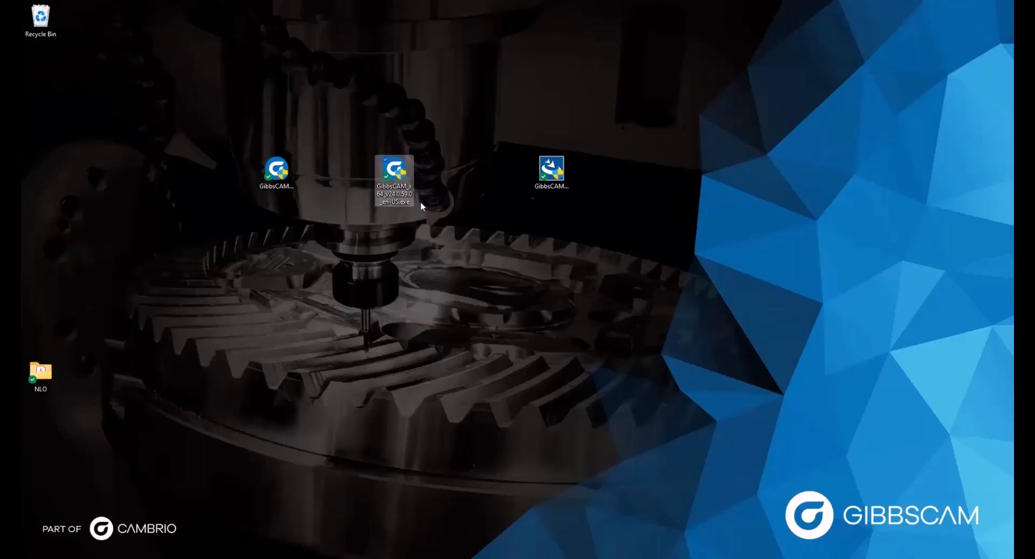
click(290, 162)
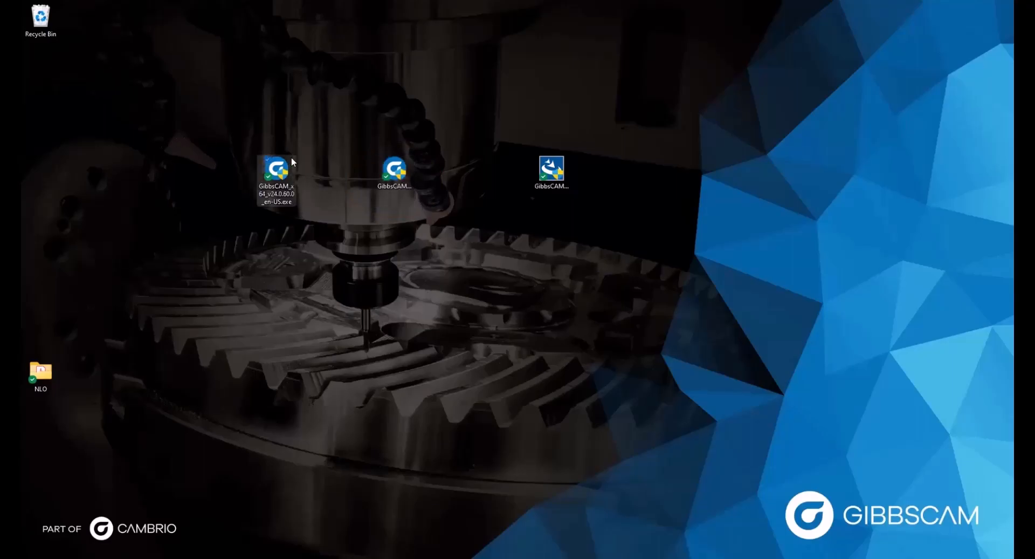
click(317, 140)
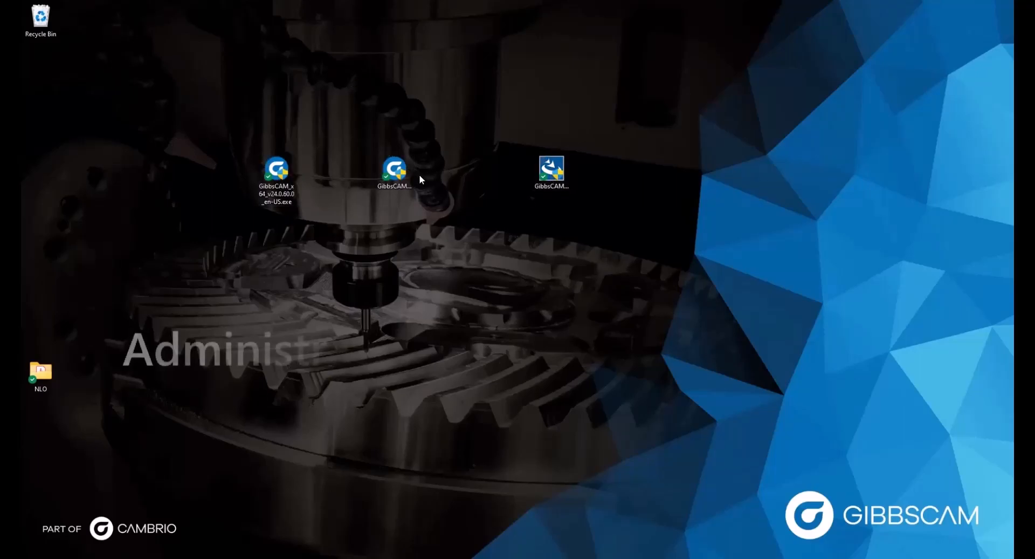
click(399, 178)
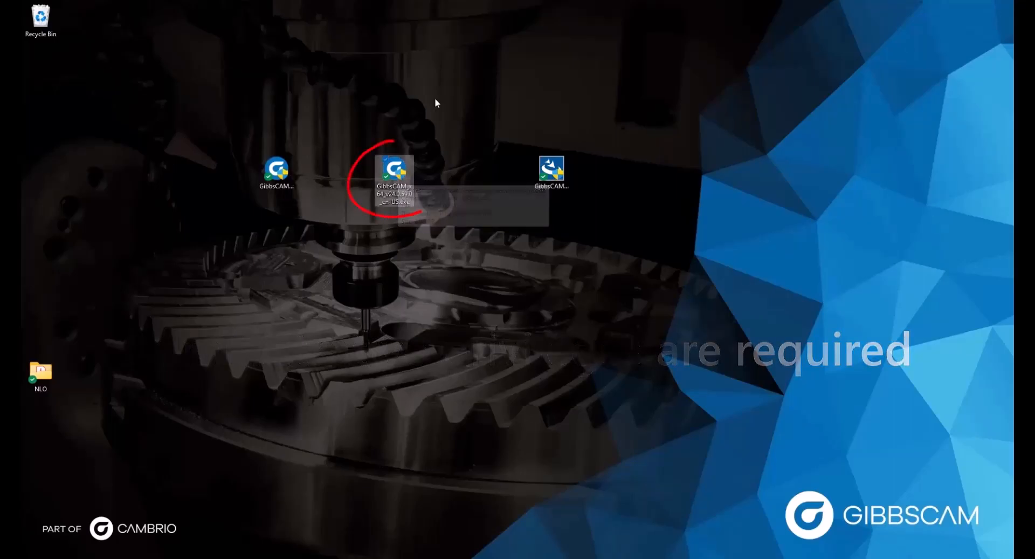
double_click(395, 176)
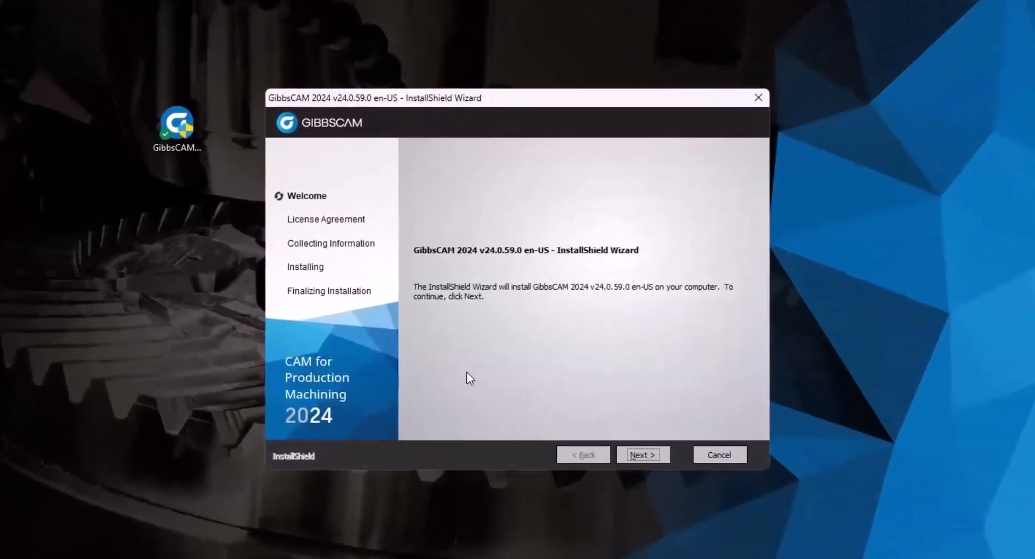
Accept the license agreement and continue past the add-ins page with no add-ins selected
click(636, 453)
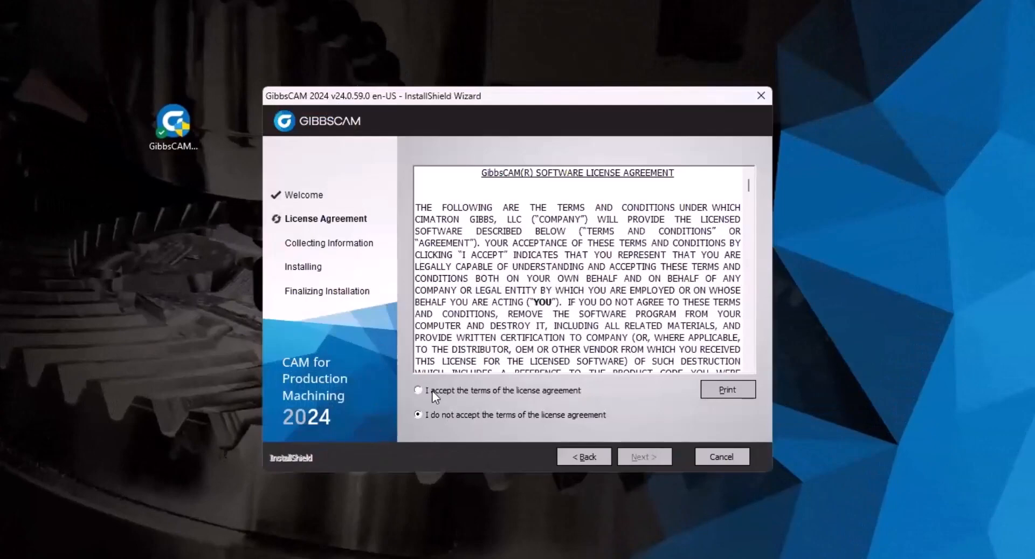
click(432, 391)
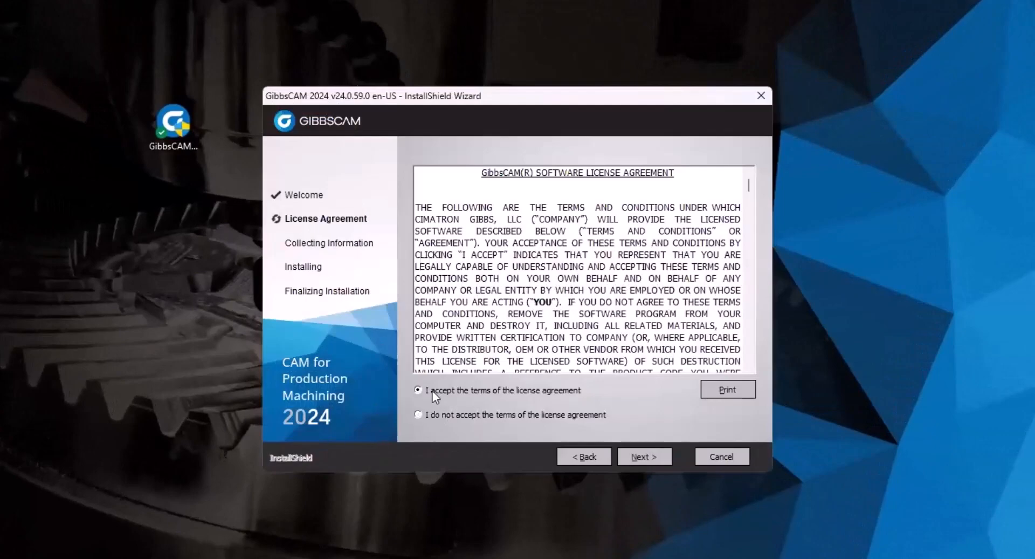
click(640, 458)
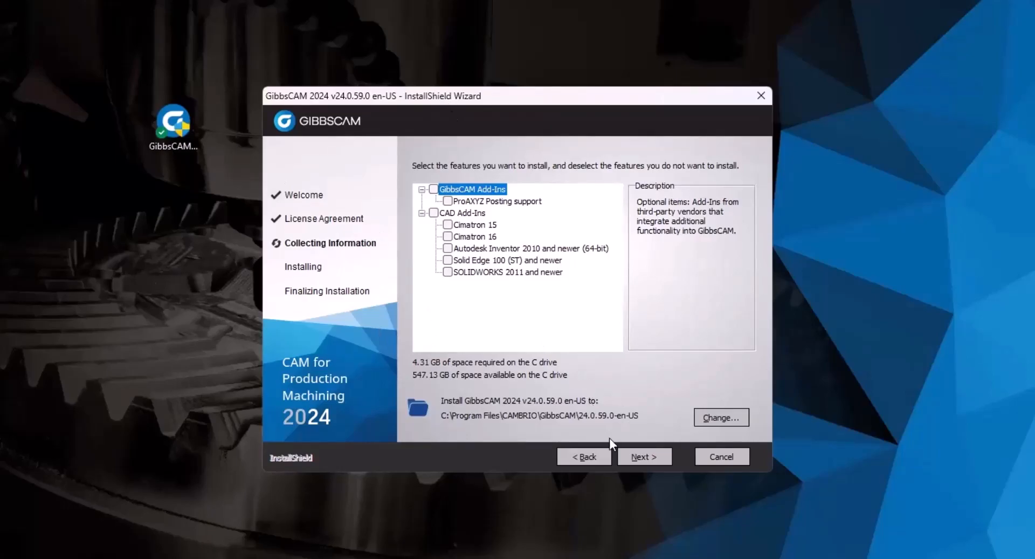
click(630, 459)
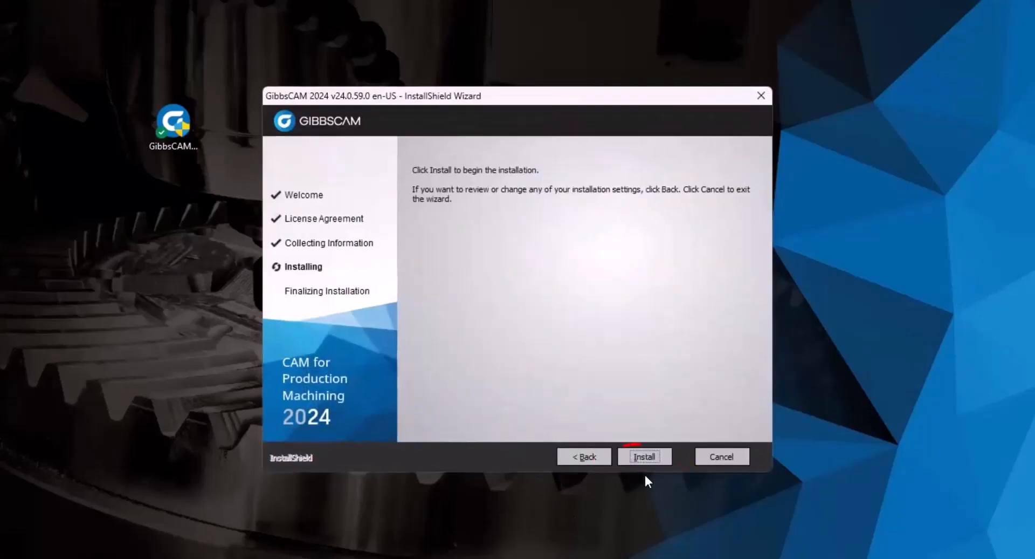
Install GibbsCAM 2024 v24.0.59.0 and finish with 'Launch Migration Tool now' left checked
click(636, 456)
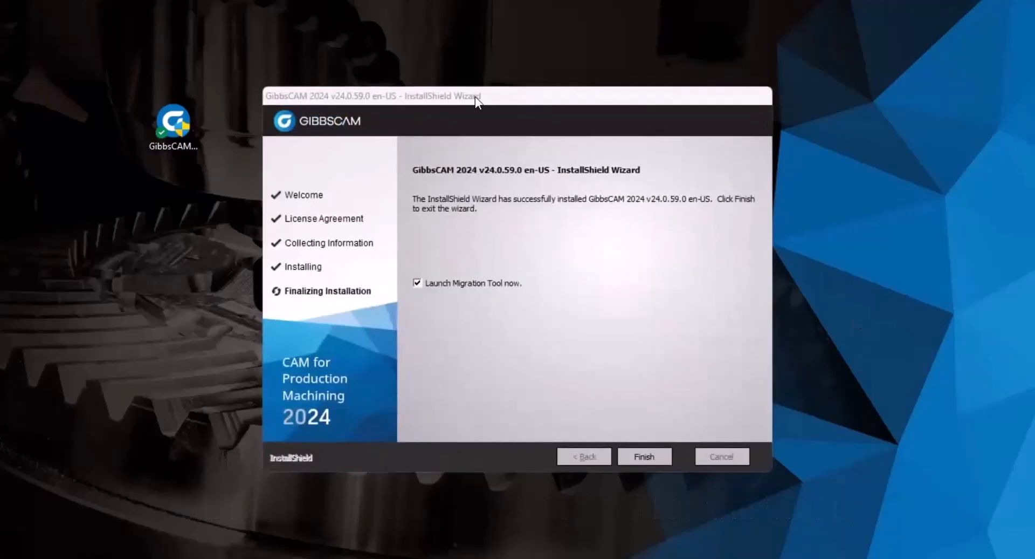
click(515, 94)
drag(516, 94, 480, 104)
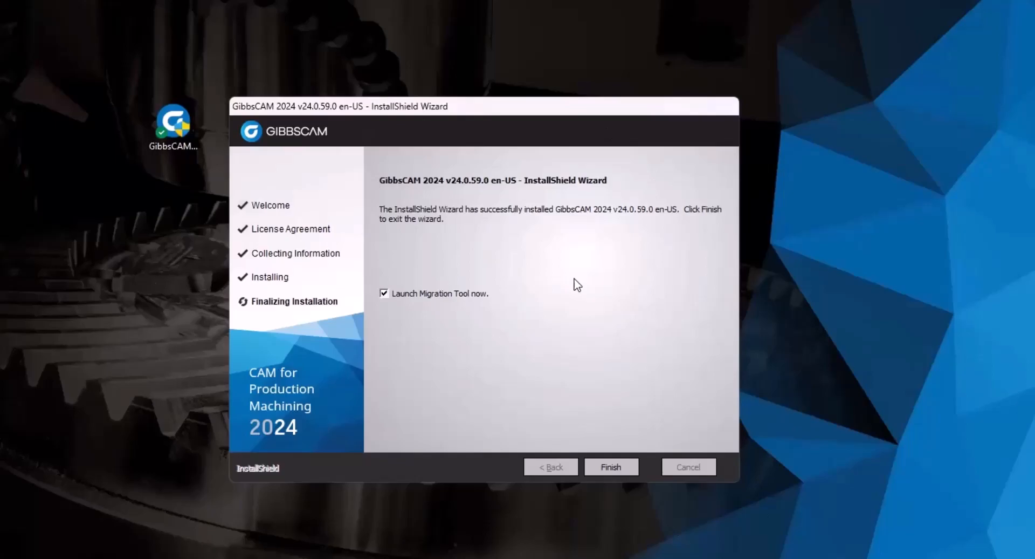
drag(444, 107, 438, 104)
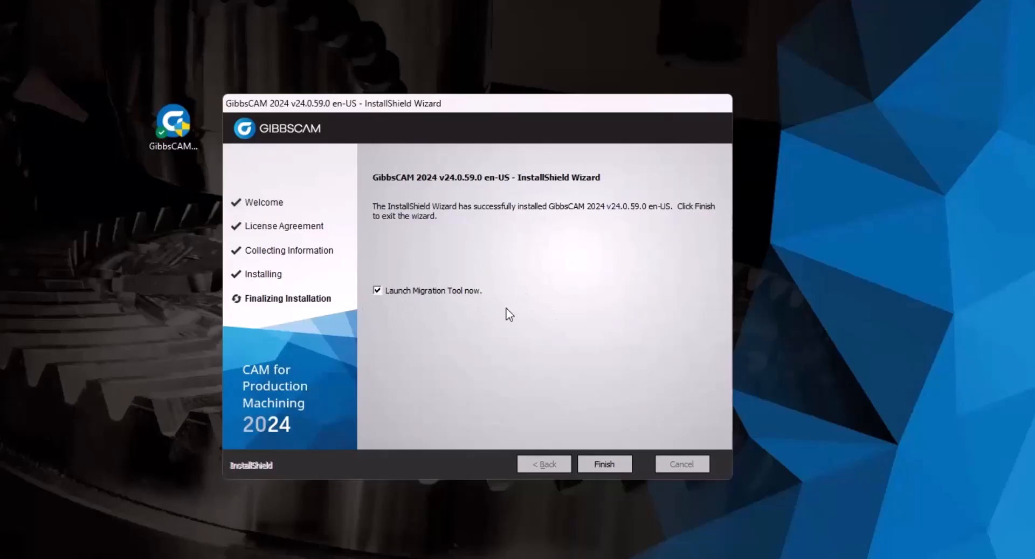
click(375, 289)
click(393, 289)
click(597, 462)
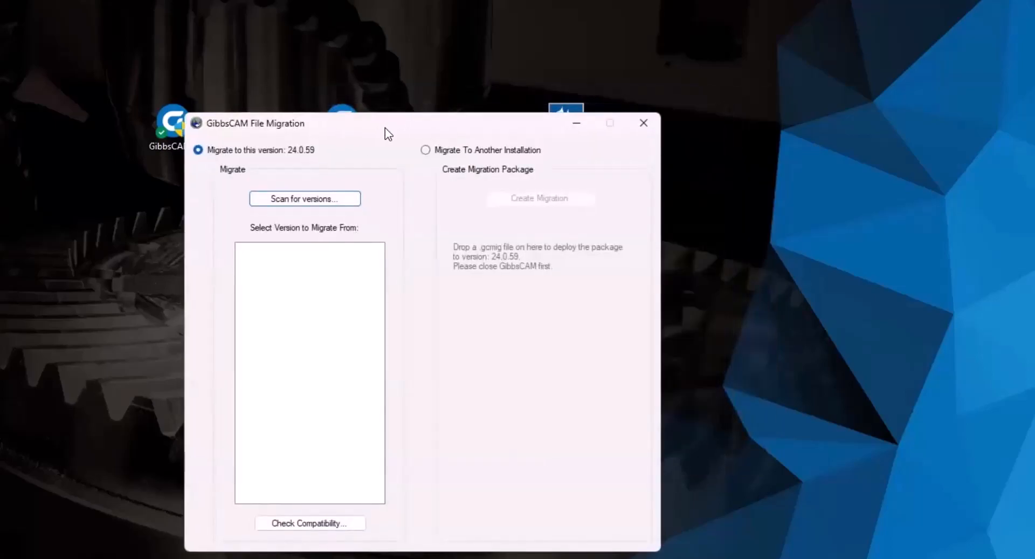
Move the GibbsCAM File Migration window aside and close it without migrating anything
drag(385, 127, 472, 102)
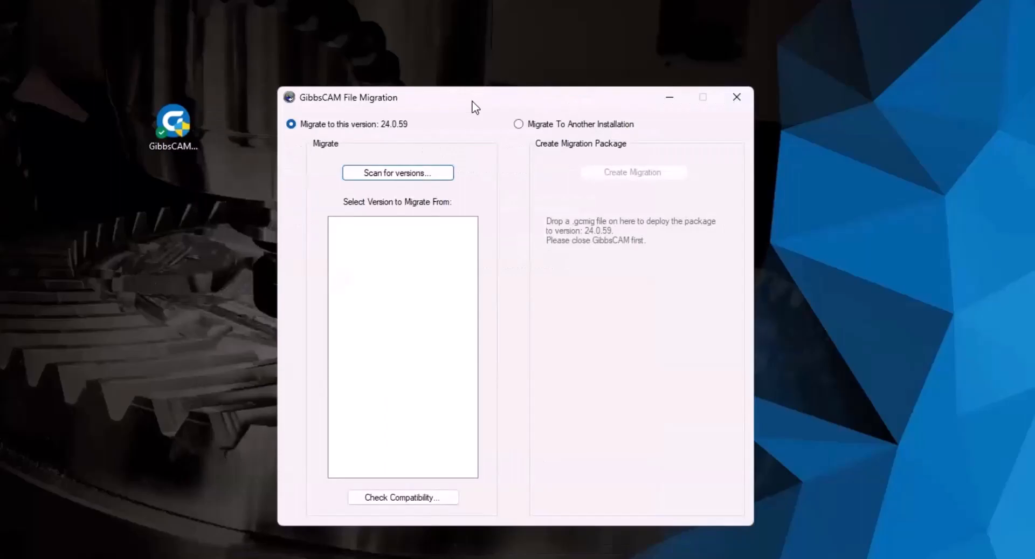
drag(468, 103, 451, 104)
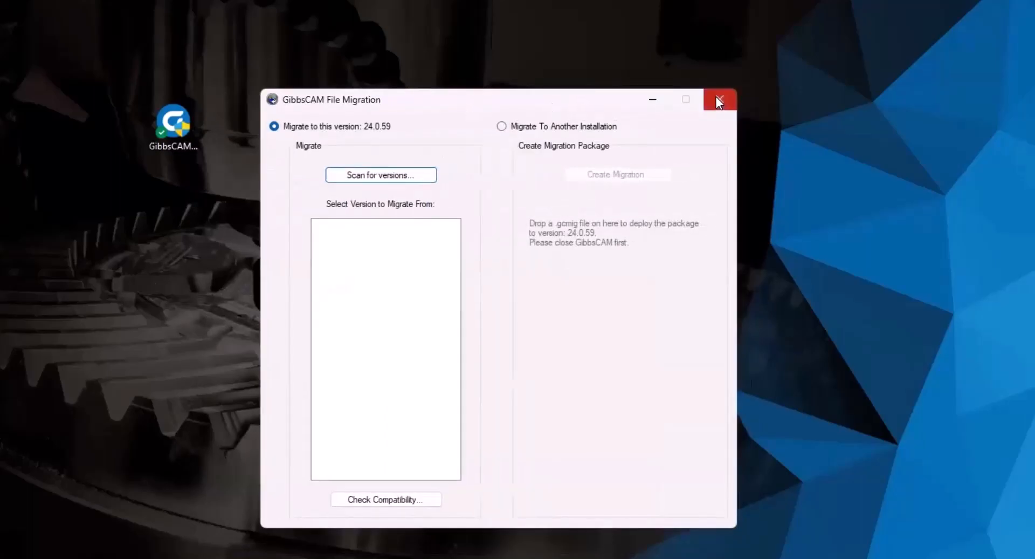
click(719, 101)
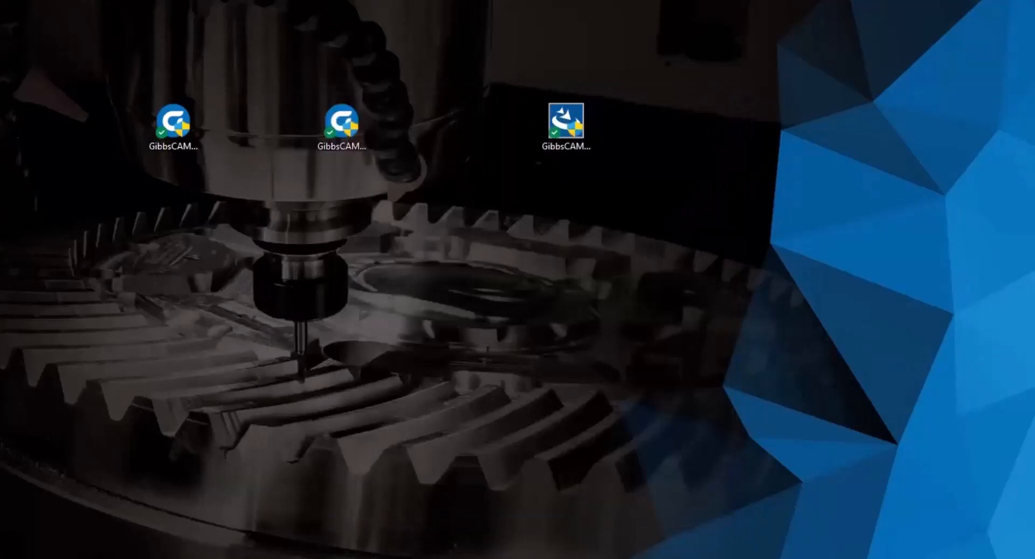
click(292, 277)
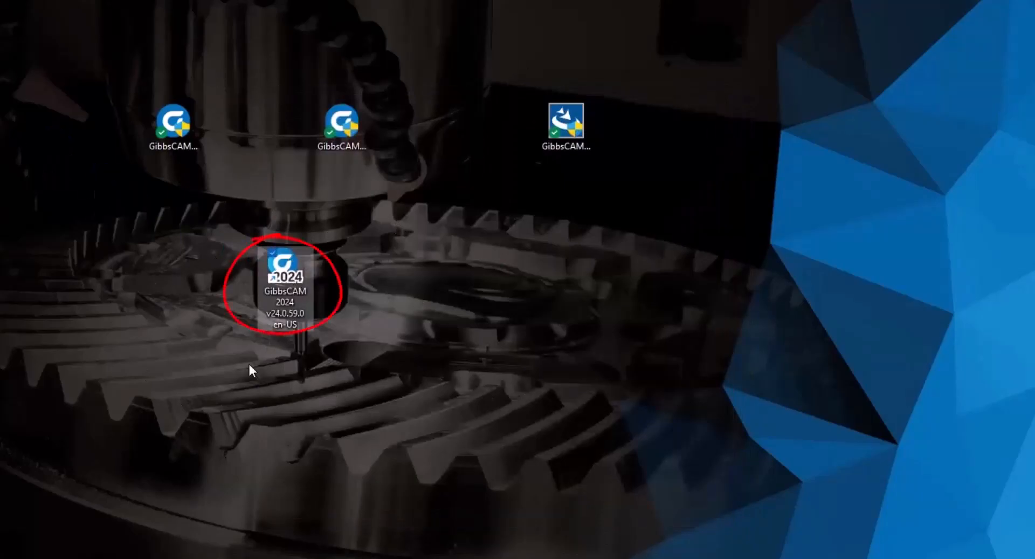
click(426, 259)
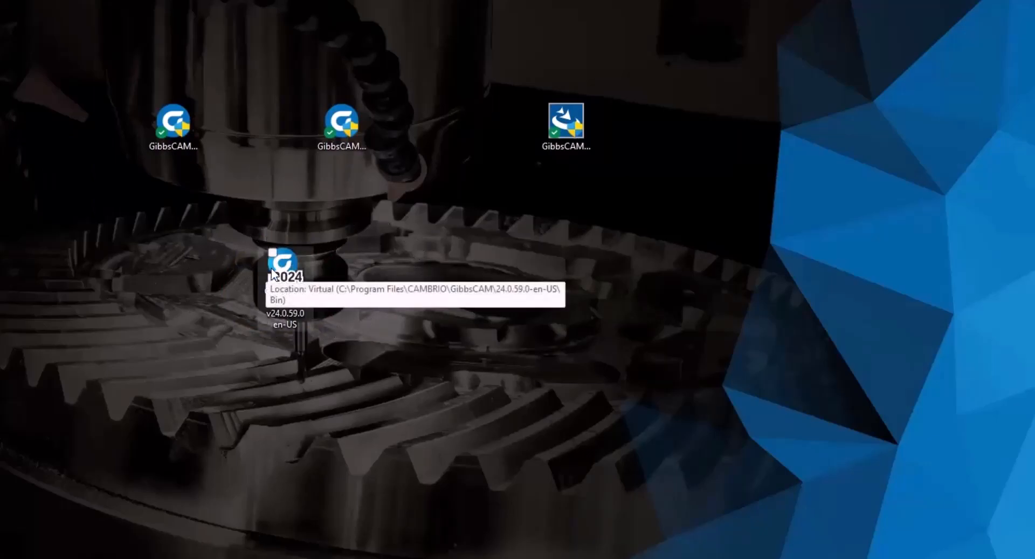
click(289, 260)
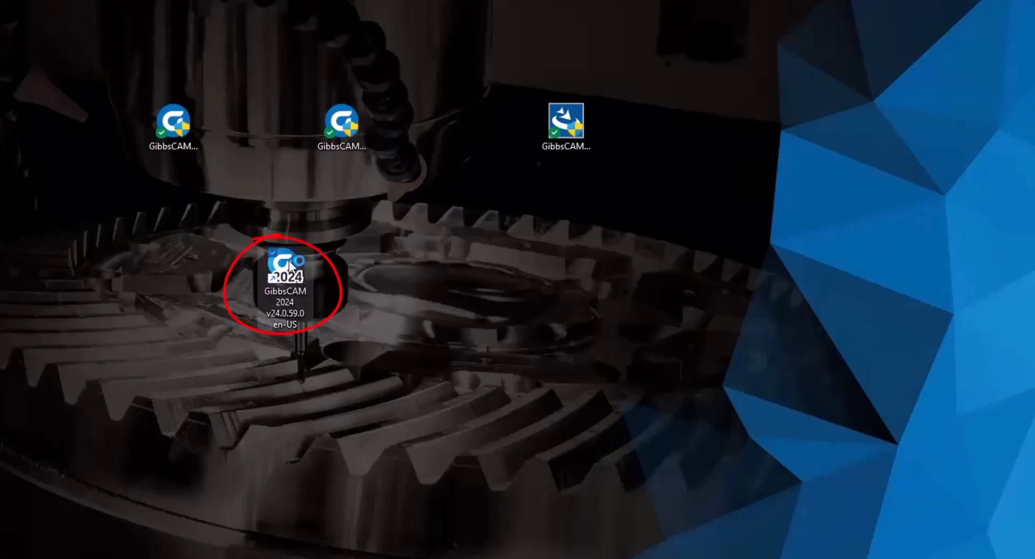
Launch GibbsCAM 2024, cancel the Client License Registration Tool, and open File Explorer
double_click(289, 260)
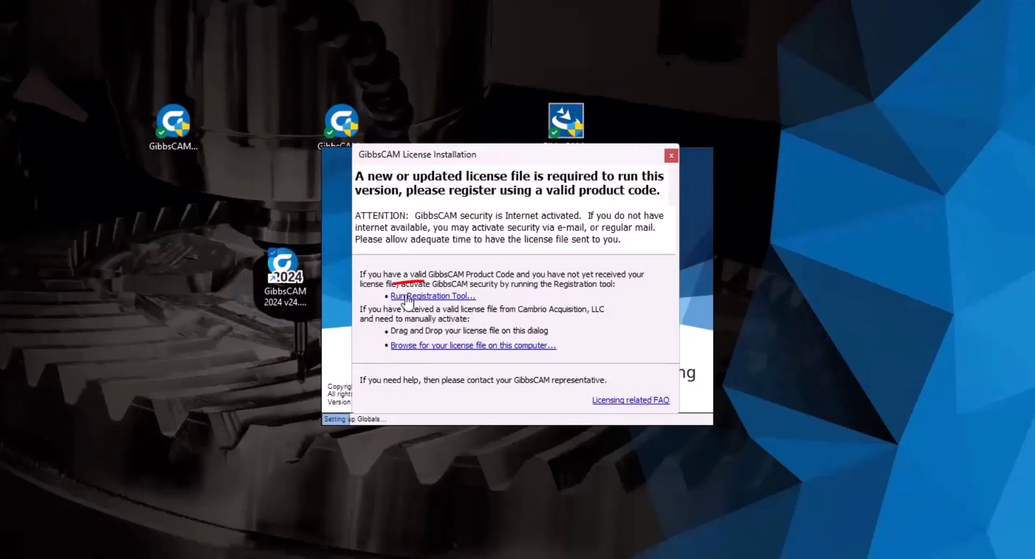
click(439, 297)
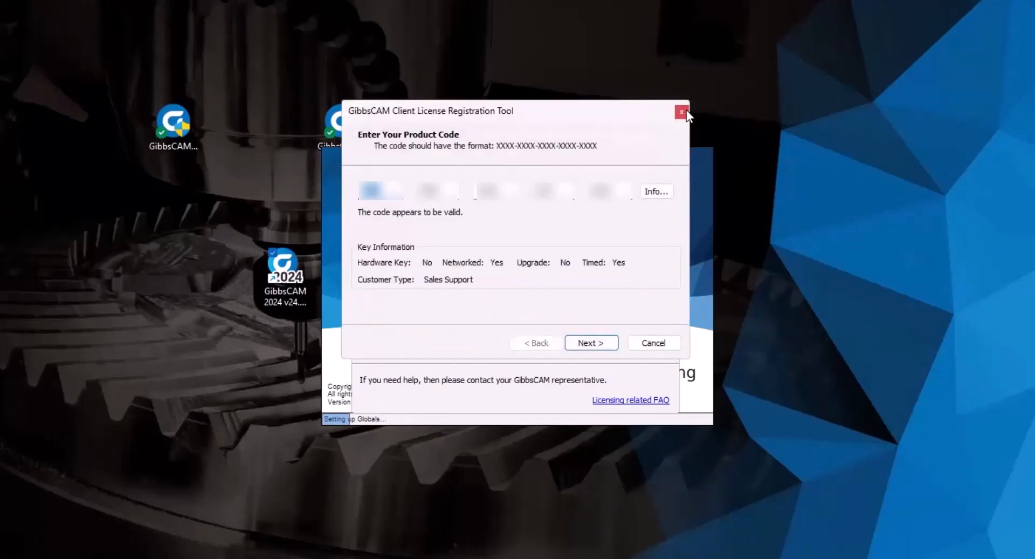
click(671, 343)
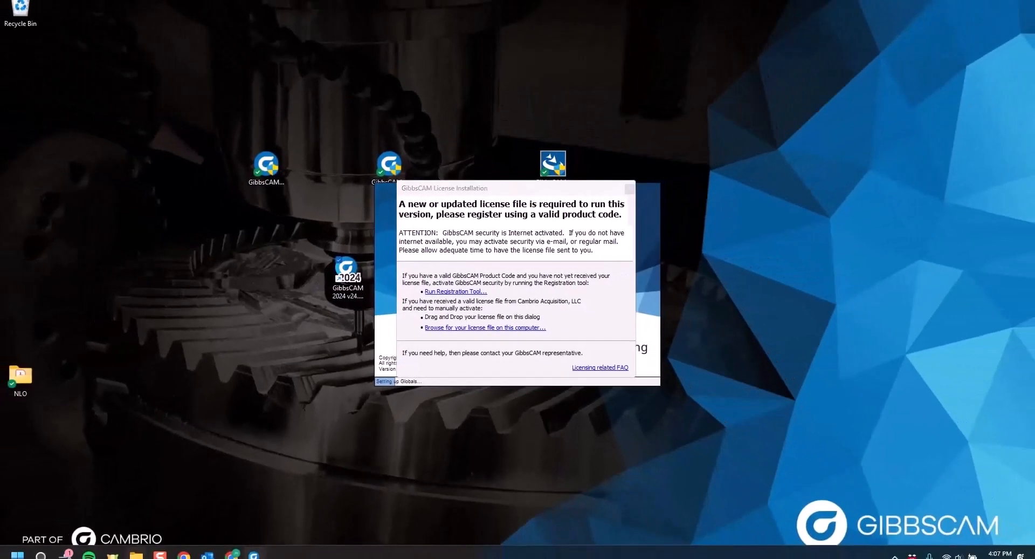
click(136, 554)
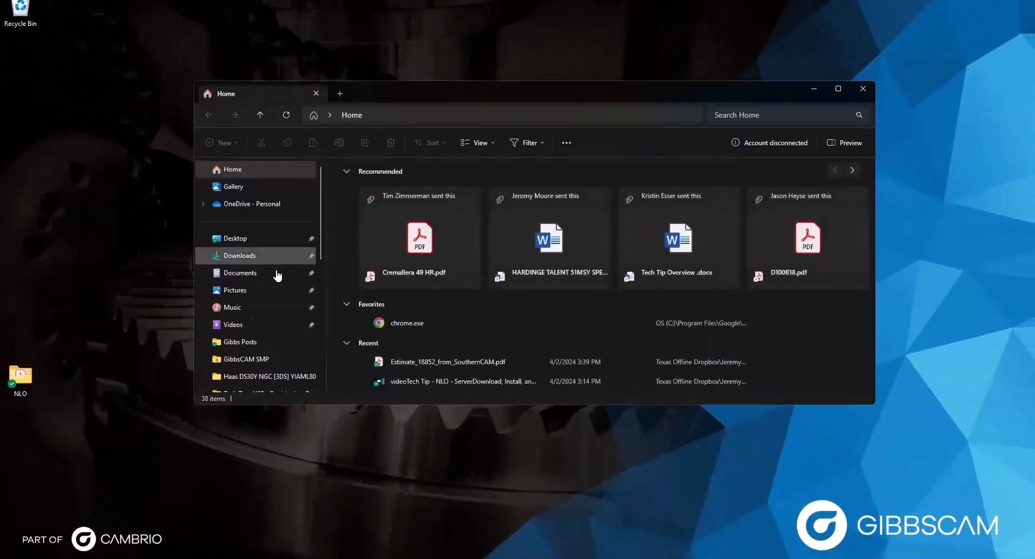
Browse to C:\Program Files\GibbsCAM\GibbsCAM NLO Server 2024 to reveal the .lic license file
scroll(274, 273, down, 5)
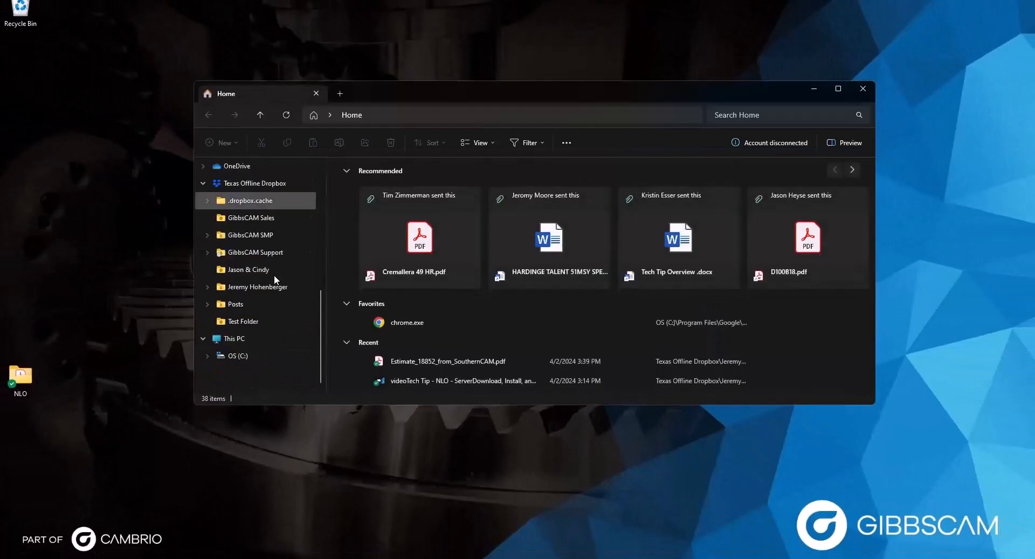
click(244, 357)
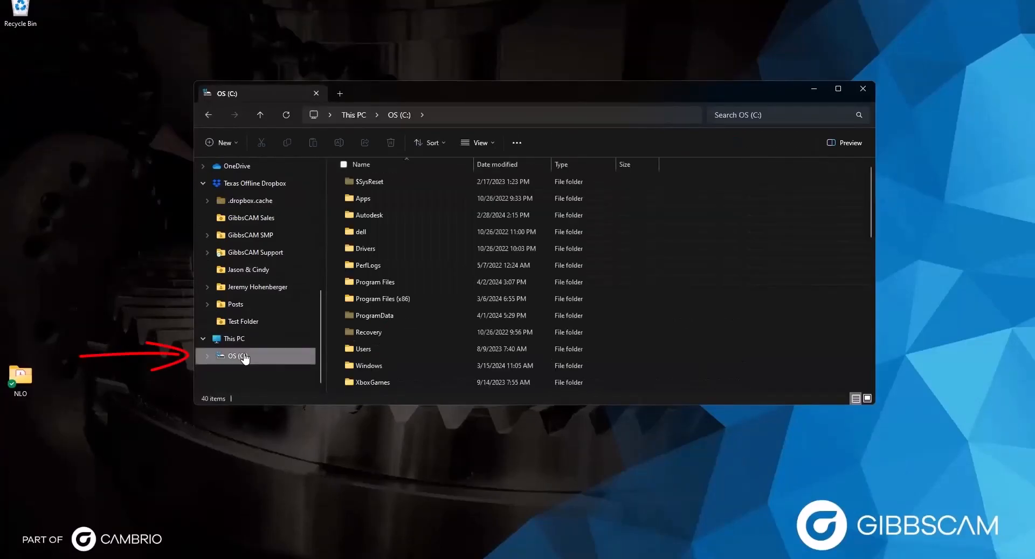
double_click(390, 285)
scroll(389, 286, down, 2)
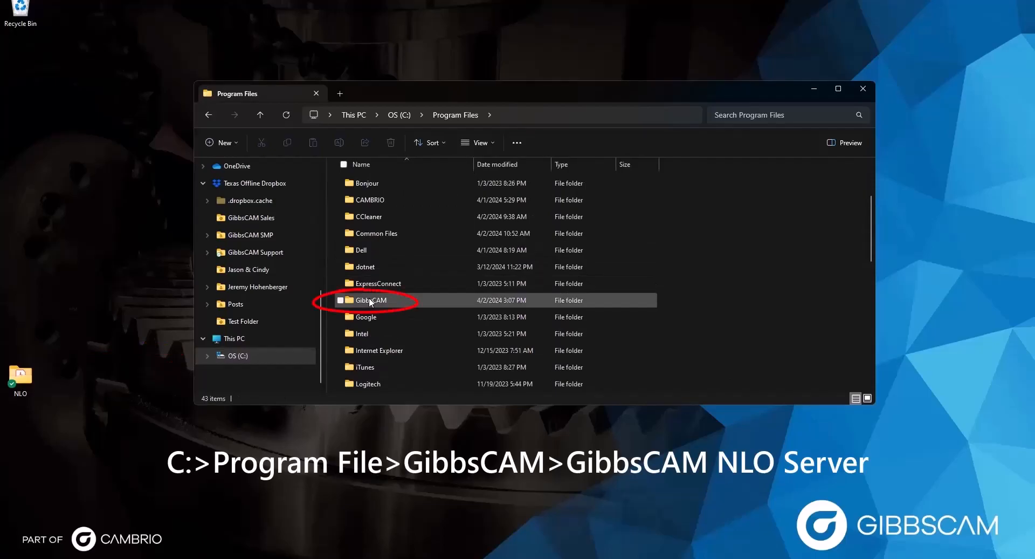
double_click(371, 301)
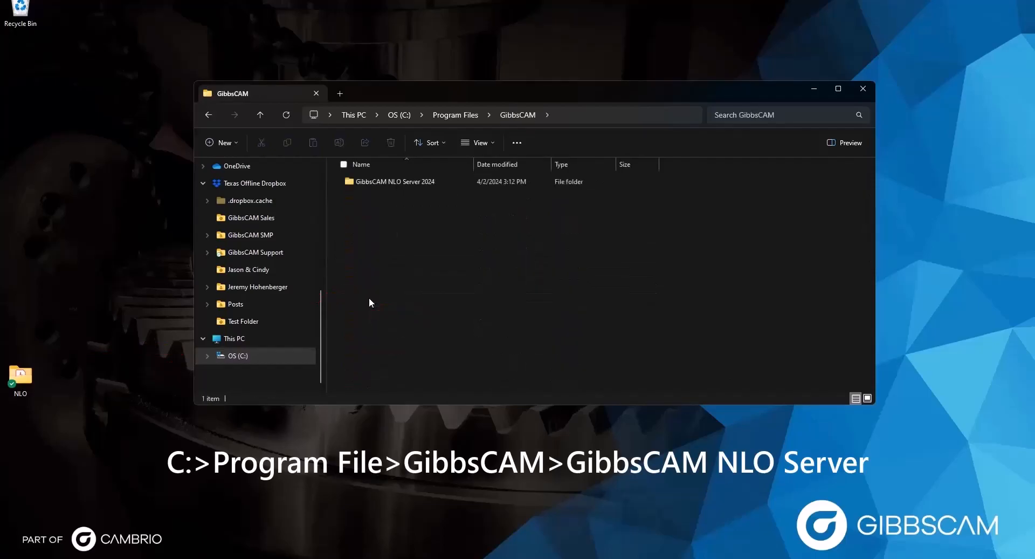
double_click(386, 180)
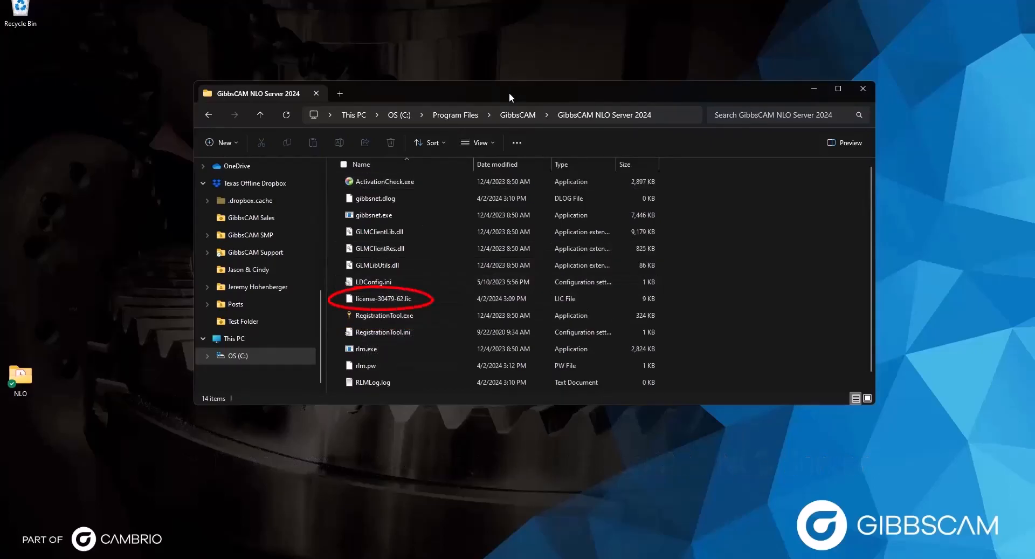
Drop license-30479-62.lic onto the License Installation dialog and acknowledge the successful deployment
drag(509, 93, 341, 232)
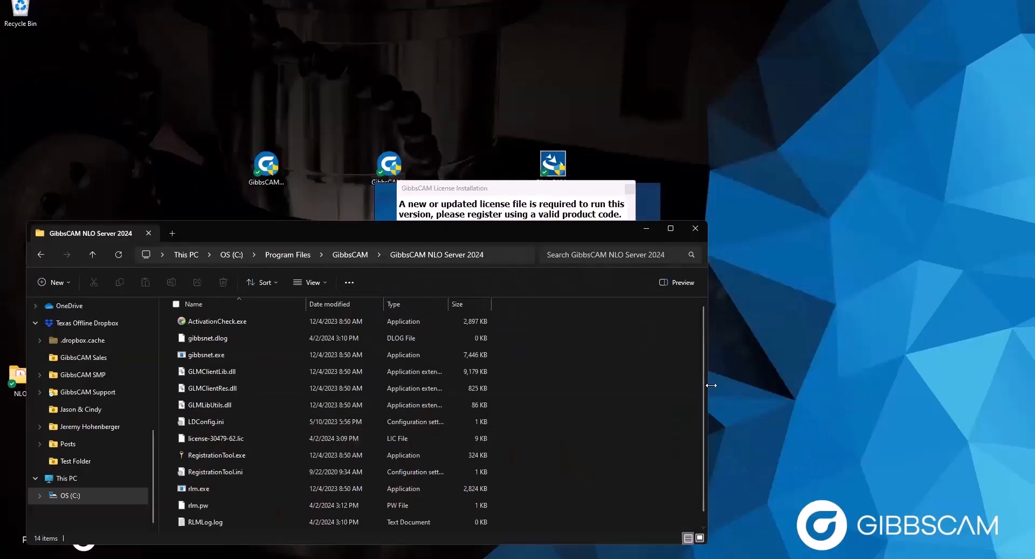
drag(712, 384, 411, 377)
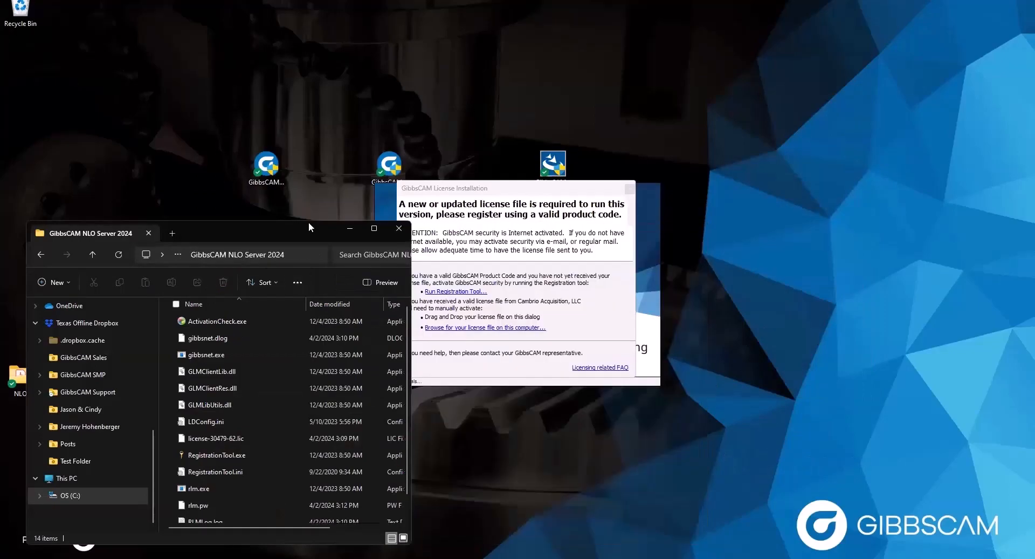
drag(309, 221, 317, 121)
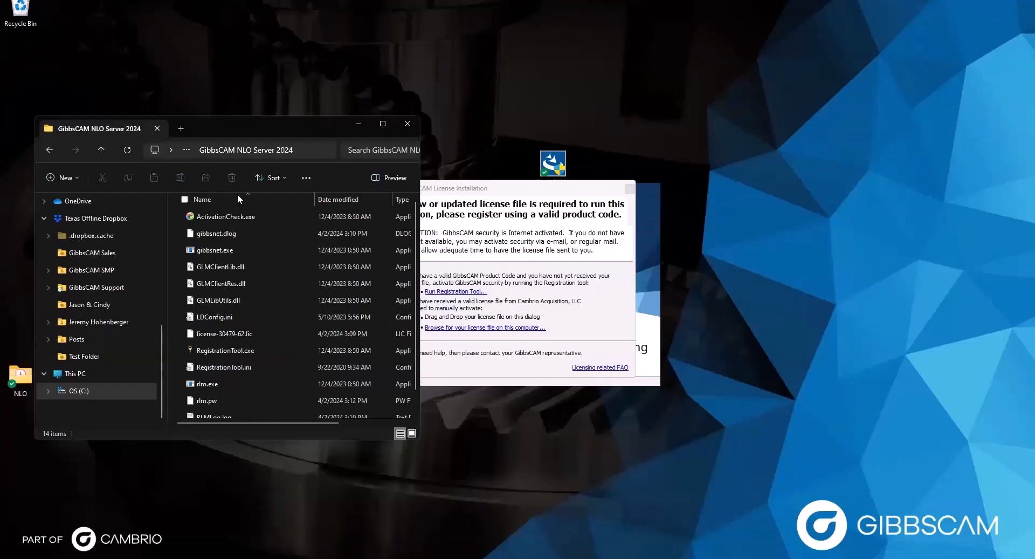
drag(201, 332, 440, 311)
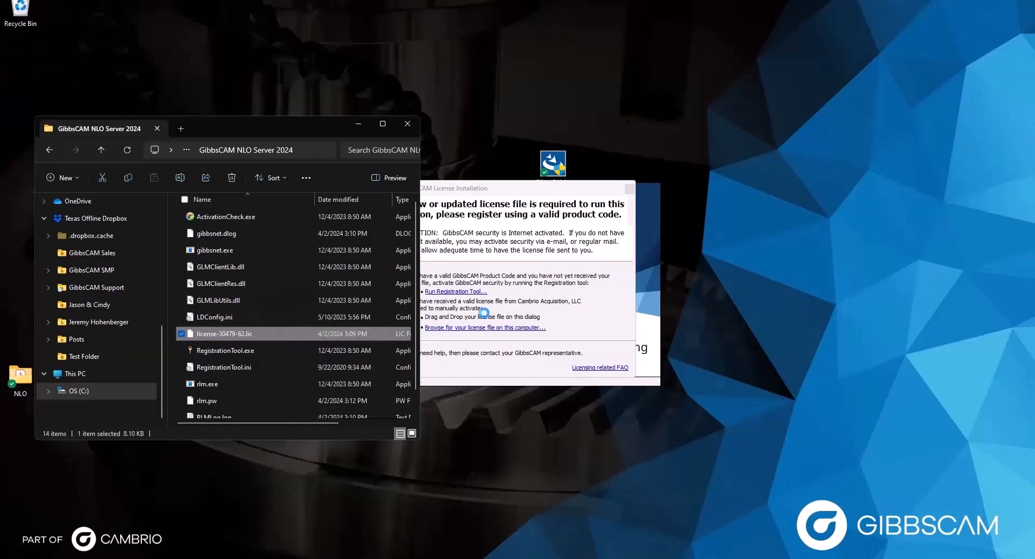
click(360, 126)
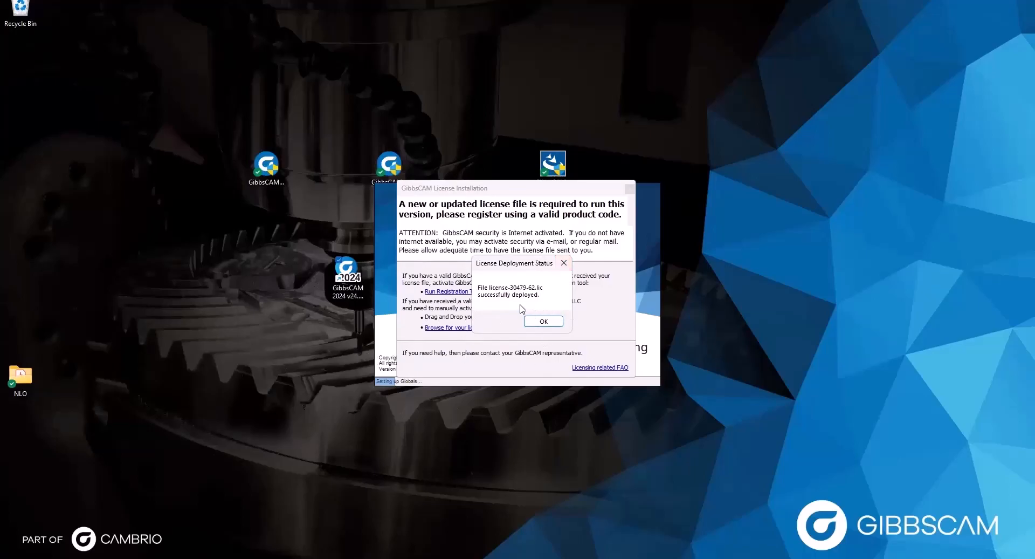
click(542, 322)
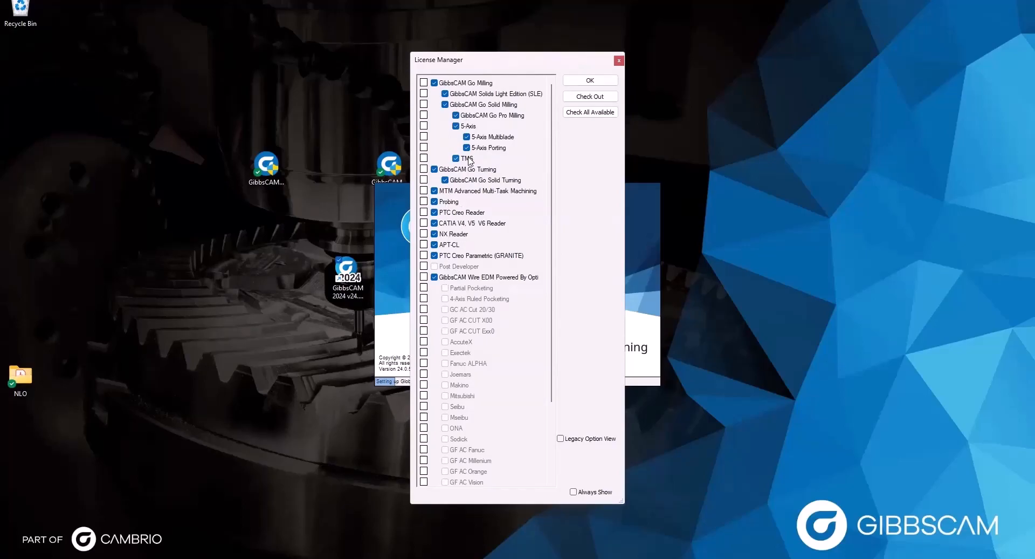
Check out all available licensed options, keeping 5-Axis and Go Milling enabled, and confirm
click(588, 115)
click(587, 97)
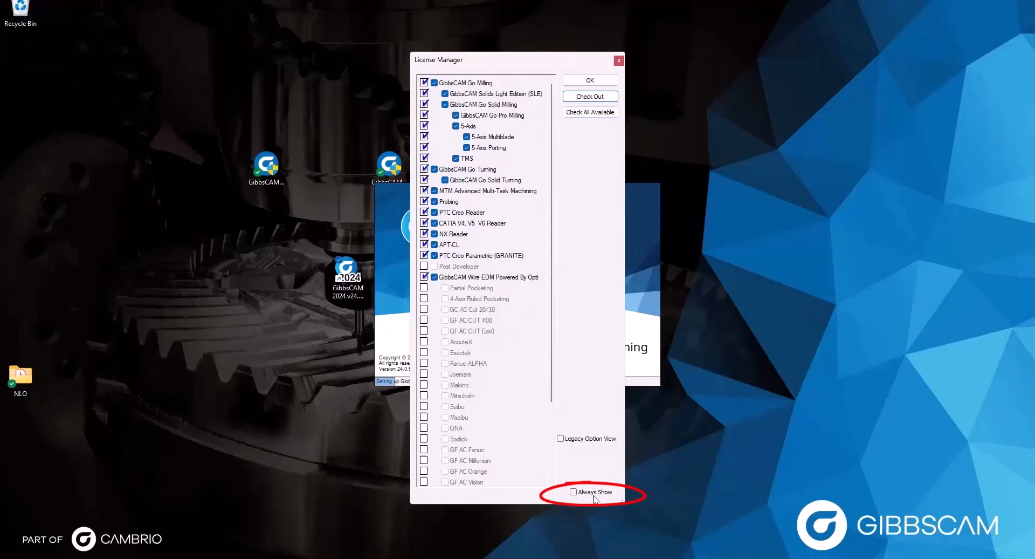
click(572, 492)
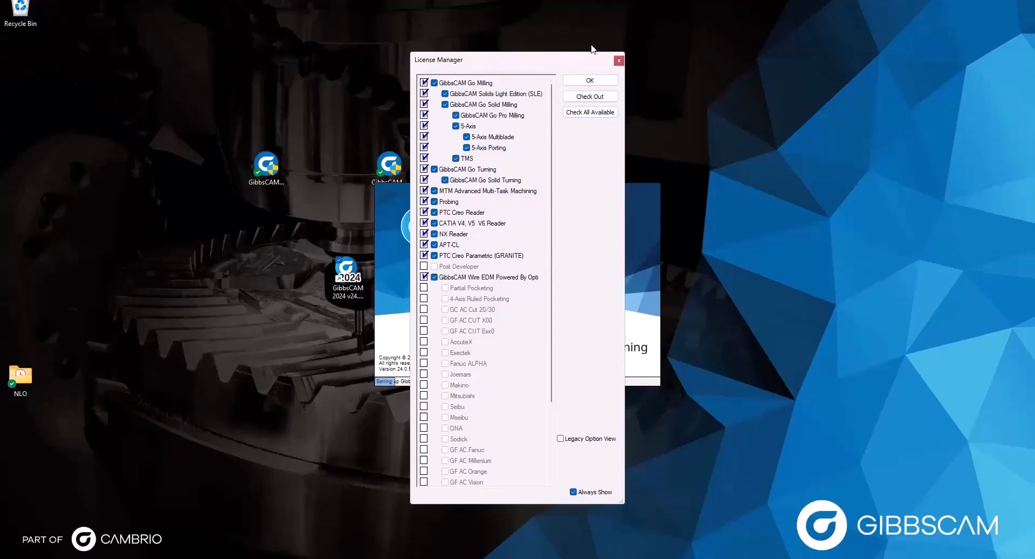
click(580, 492)
click(455, 126)
click(434, 82)
click(455, 125)
drag(521, 65, 516, 65)
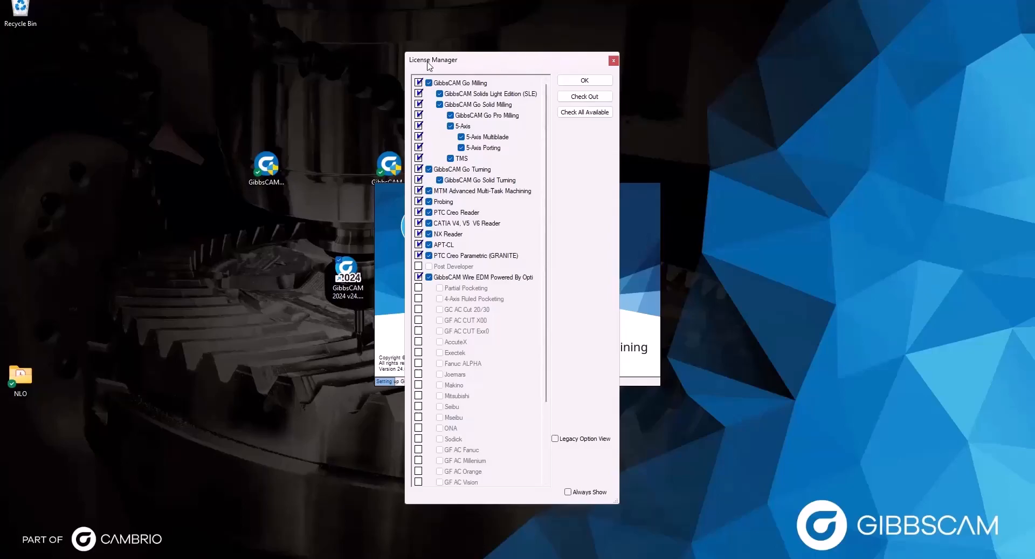
click(584, 80)
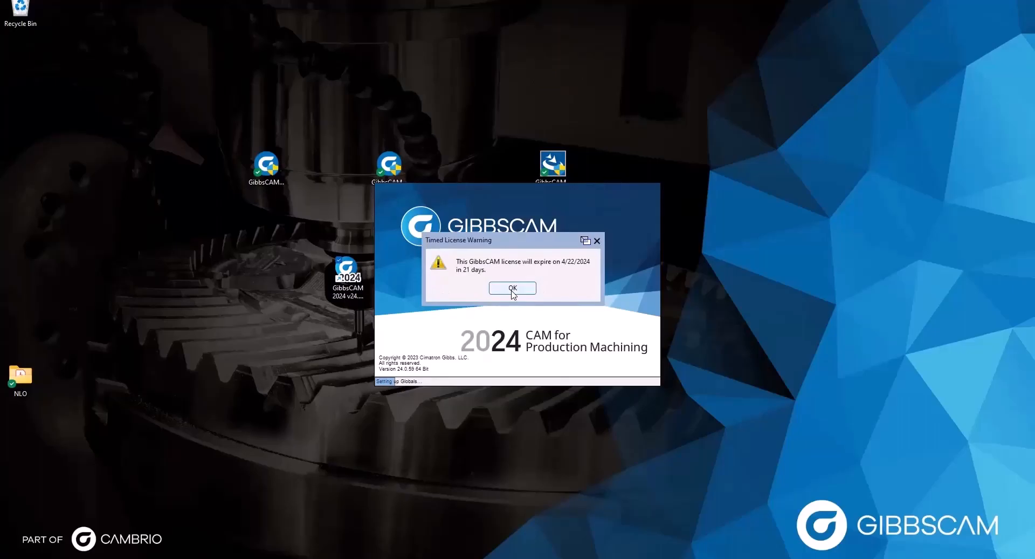
Dismiss the 4/22/2024 expiry warning and turn off Show at startup in ProAXYZ license manager
click(512, 289)
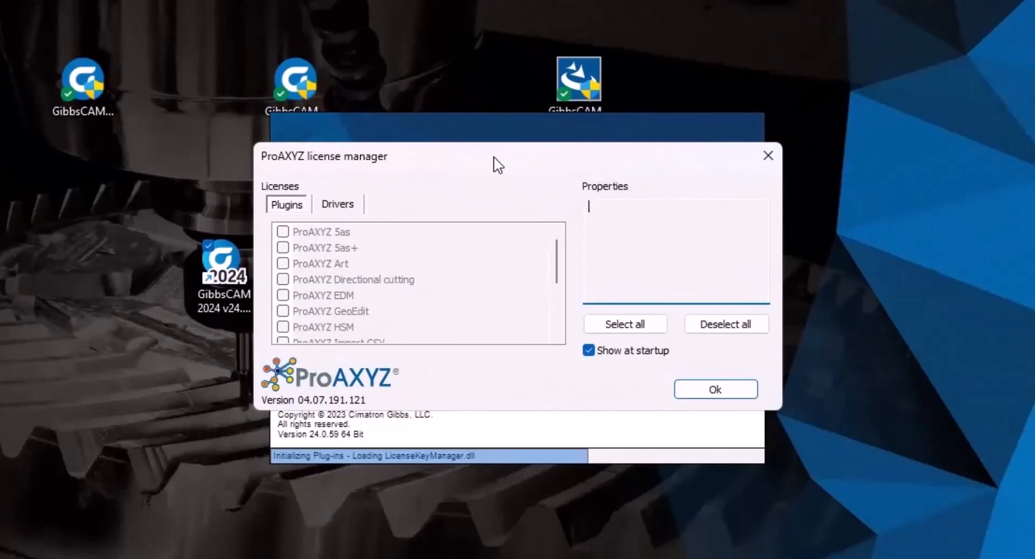
drag(493, 161, 497, 182)
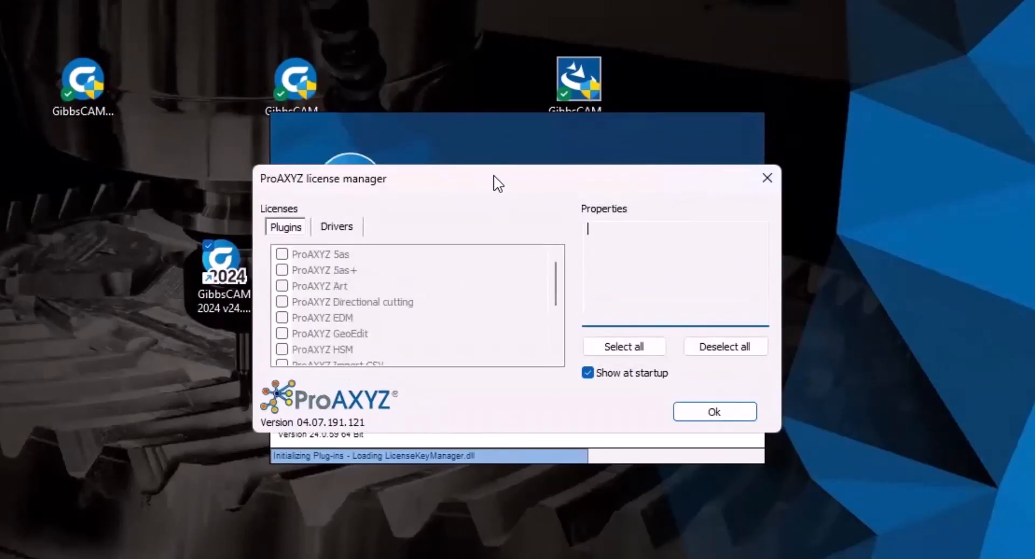
scroll(453, 311, down, 3)
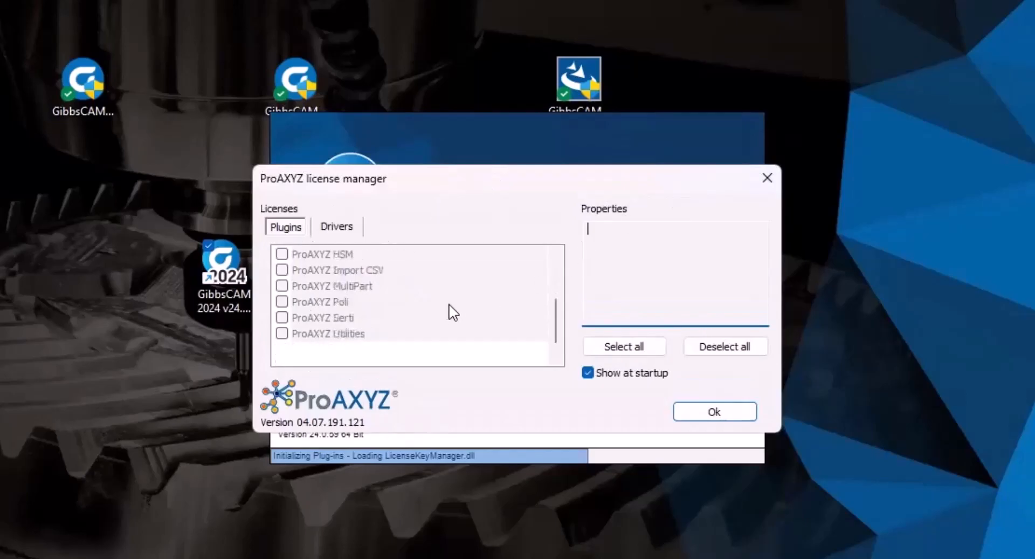
scroll(446, 310, up, 3)
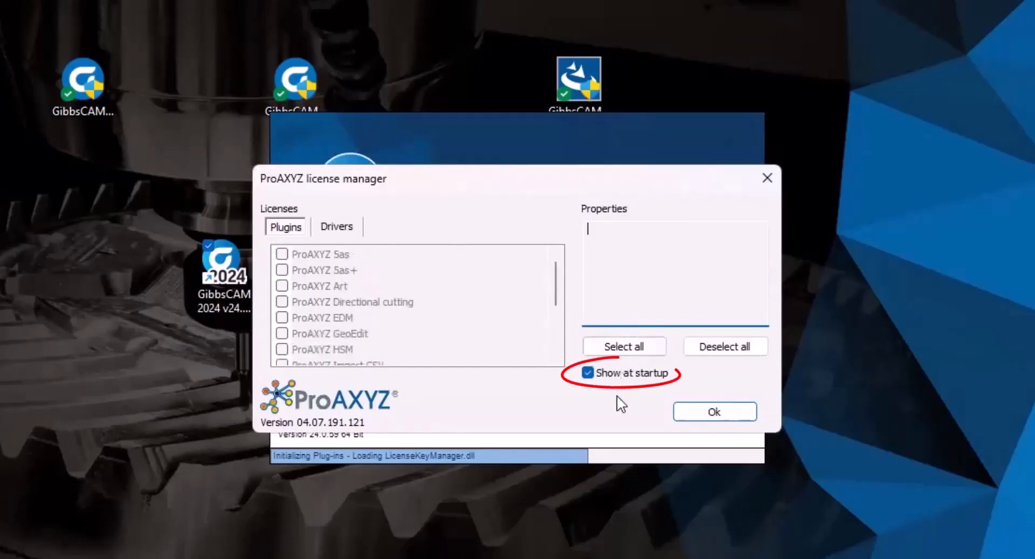
click(591, 373)
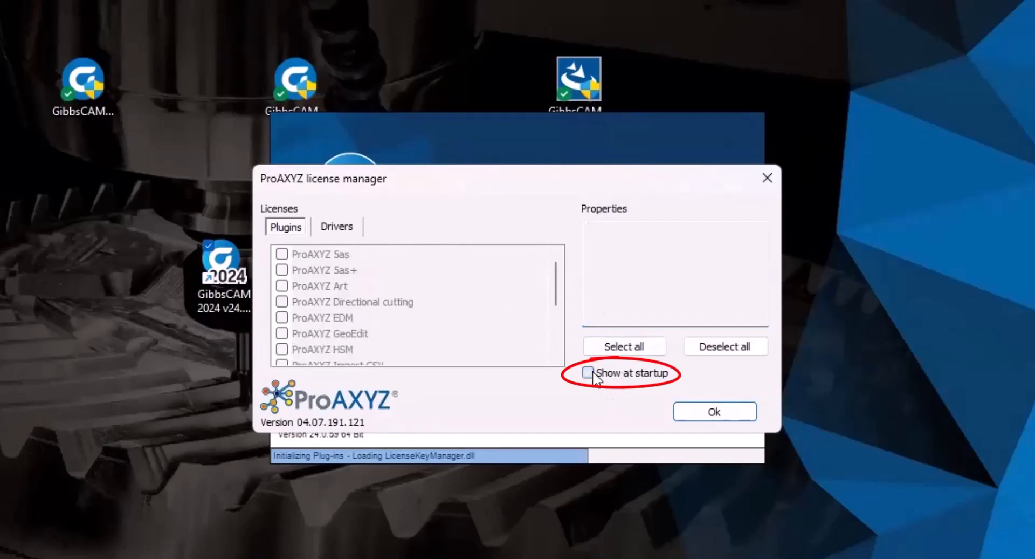
click(737, 411)
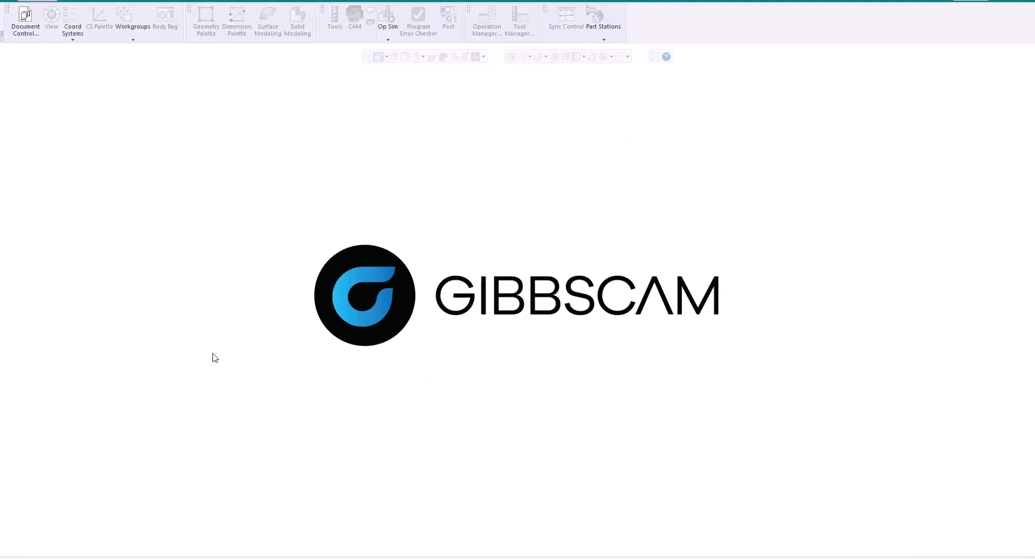
Open File > Preferences and select the Interface page
click(68, 1)
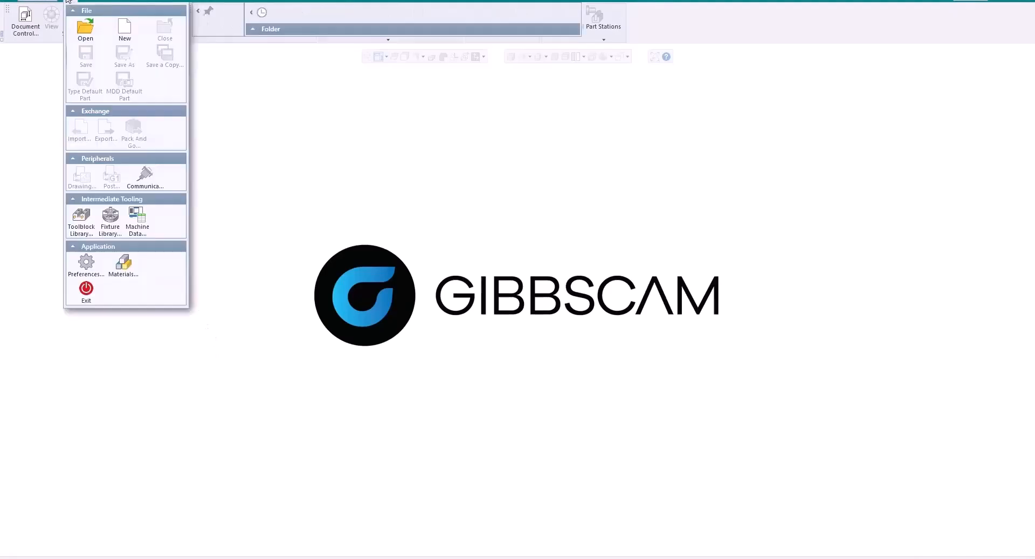
click(85, 263)
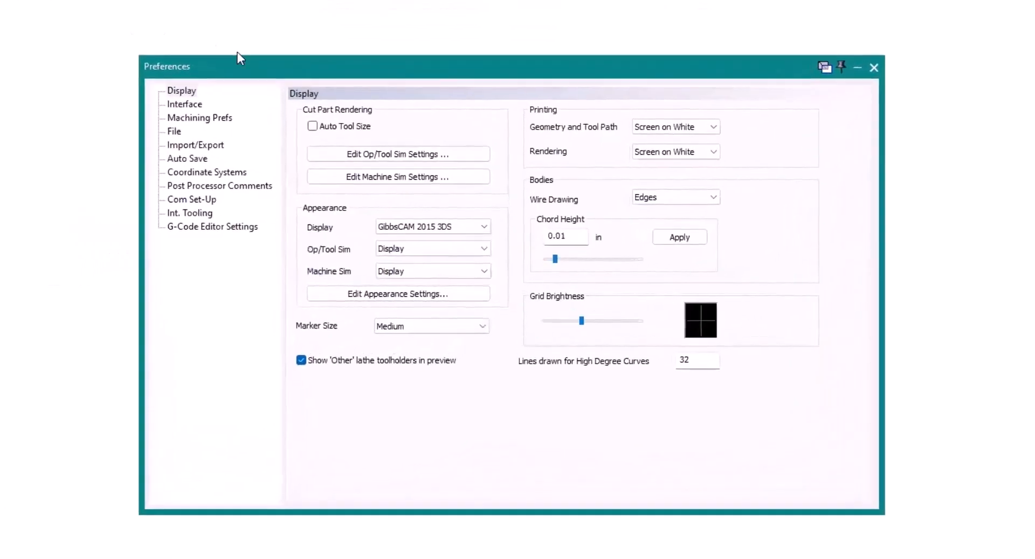
click(185, 106)
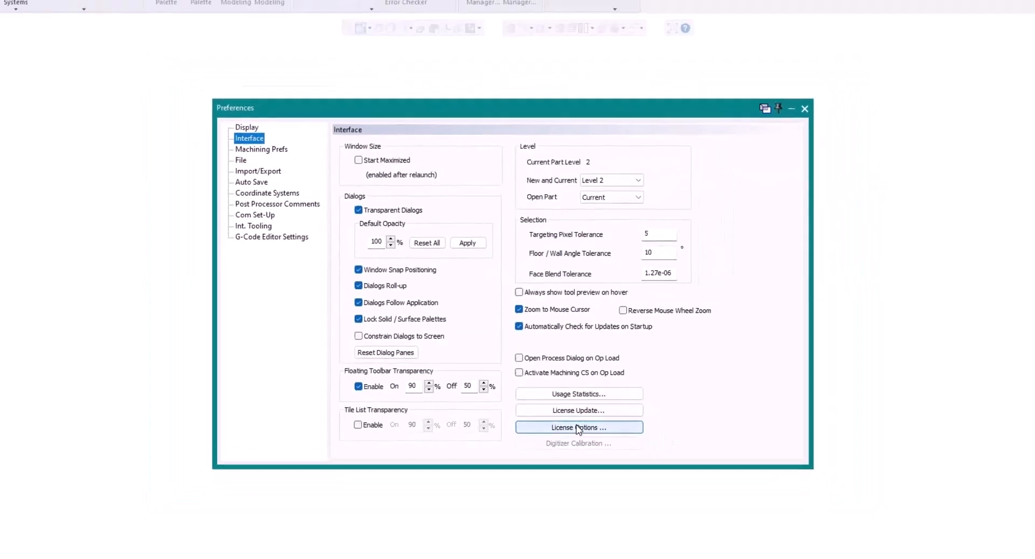
Review the licensed modules in License Options, then close the License Manager and Preferences
click(578, 427)
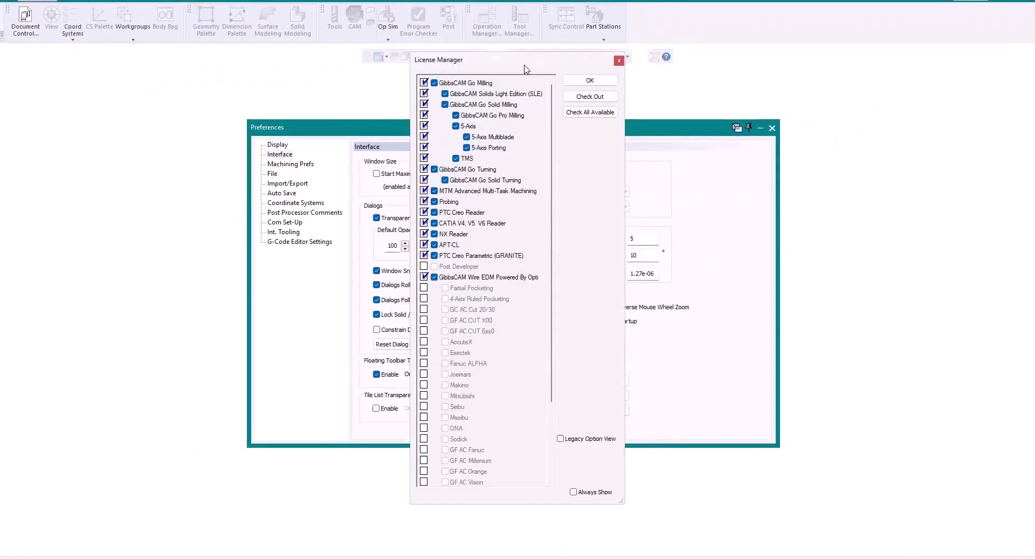
drag(524, 66, 514, 55)
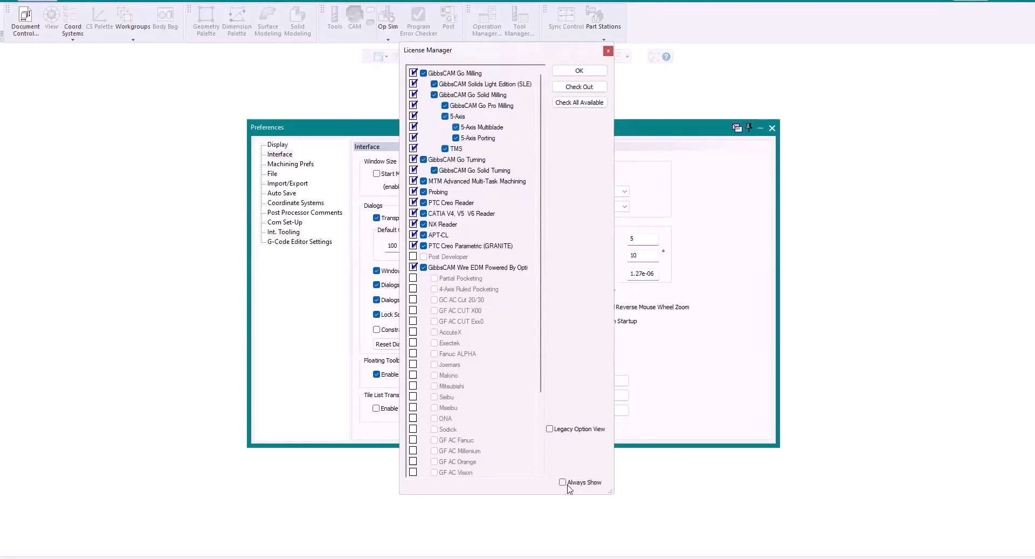
click(579, 72)
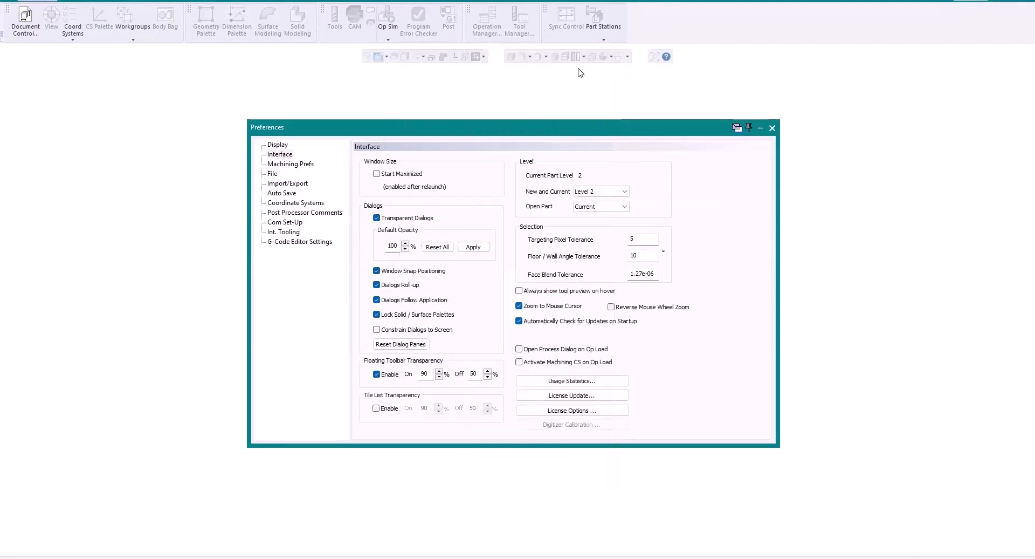
click(772, 129)
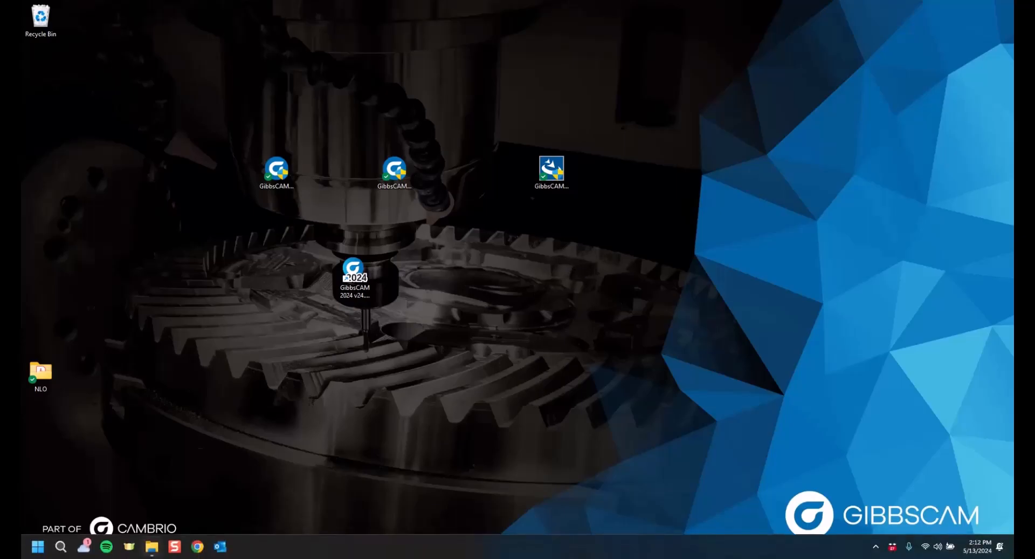
Navigate File Explorer to C:\Program Files\GibbsCAM\GibbsCAM NLO Server 2024
click(151, 547)
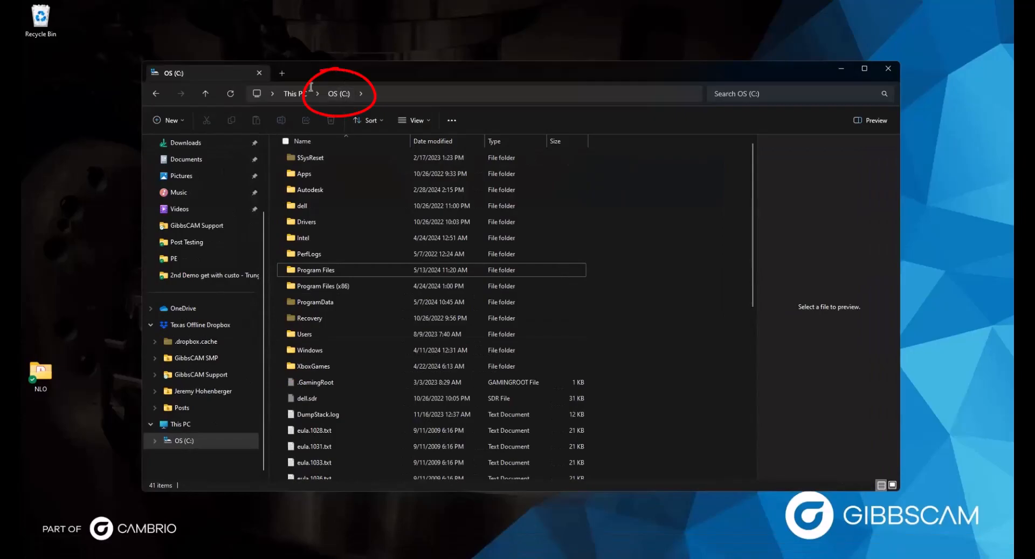
double_click(327, 271)
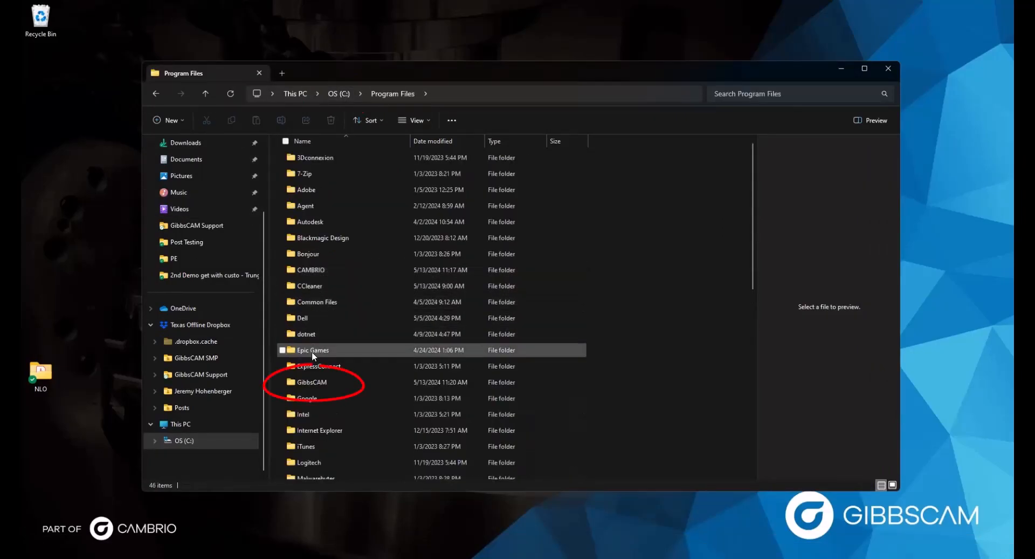
right_click(306, 378)
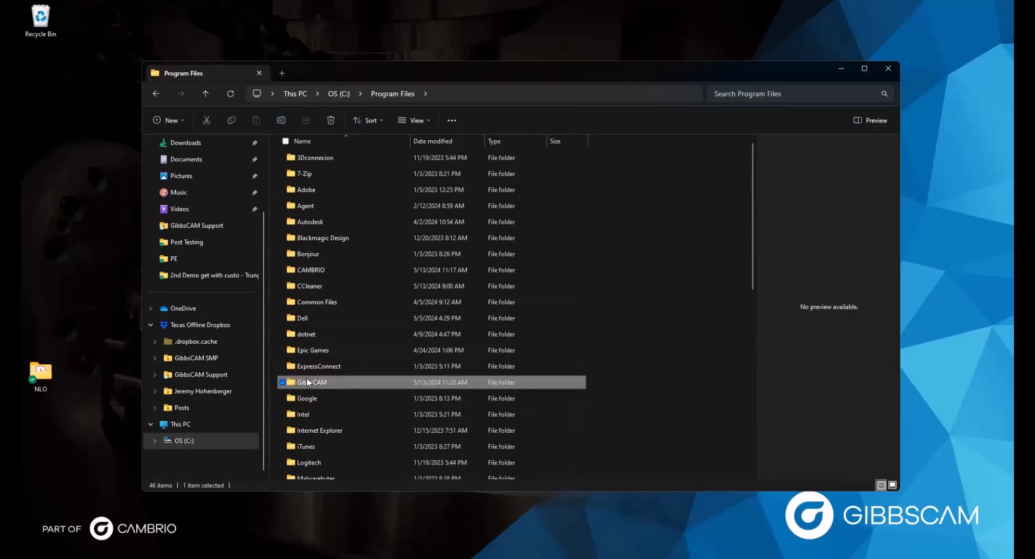
double_click(300, 378)
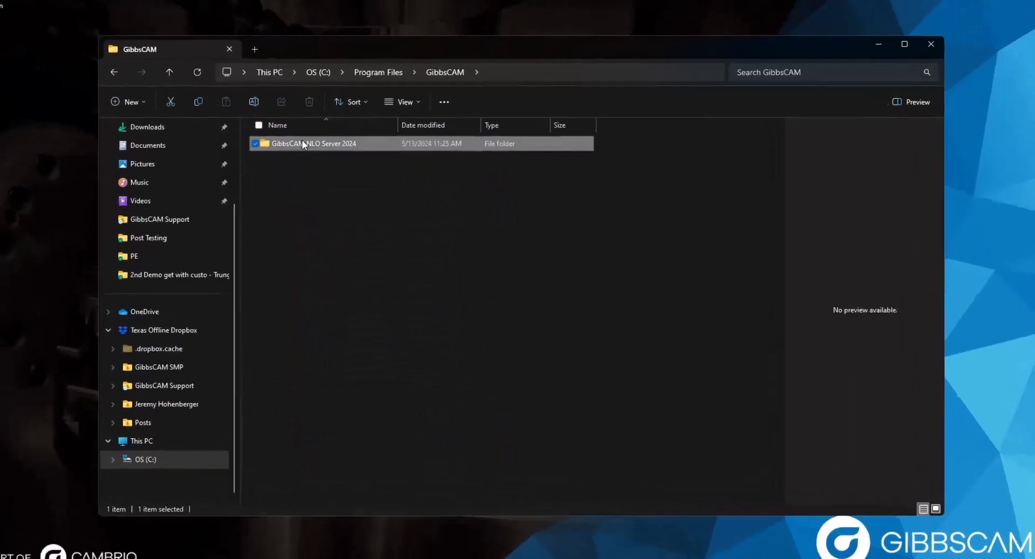
double_click(325, 156)
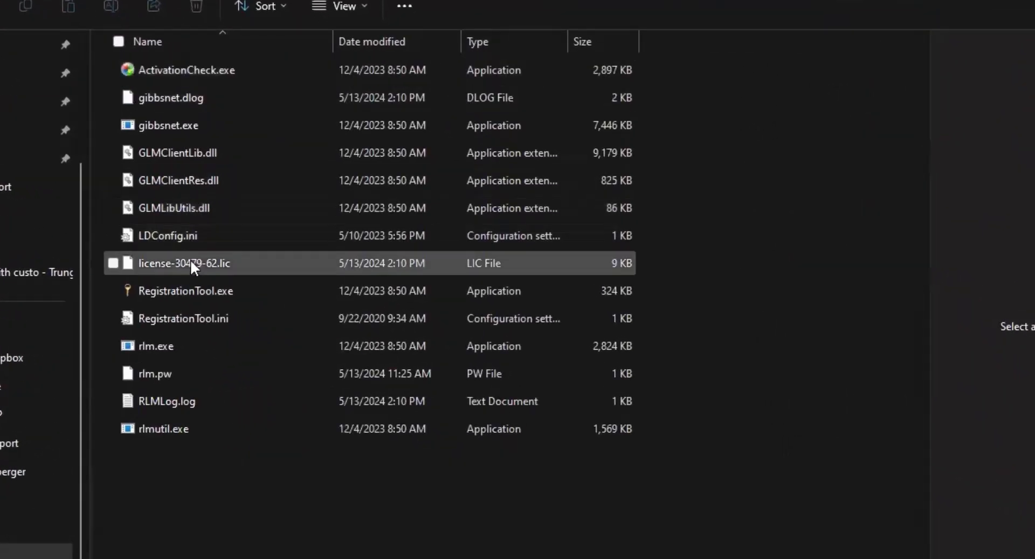
Run RegistrationTool.exe as administrator to open the GibbsCAM Licensing Utility
right_click(172, 288)
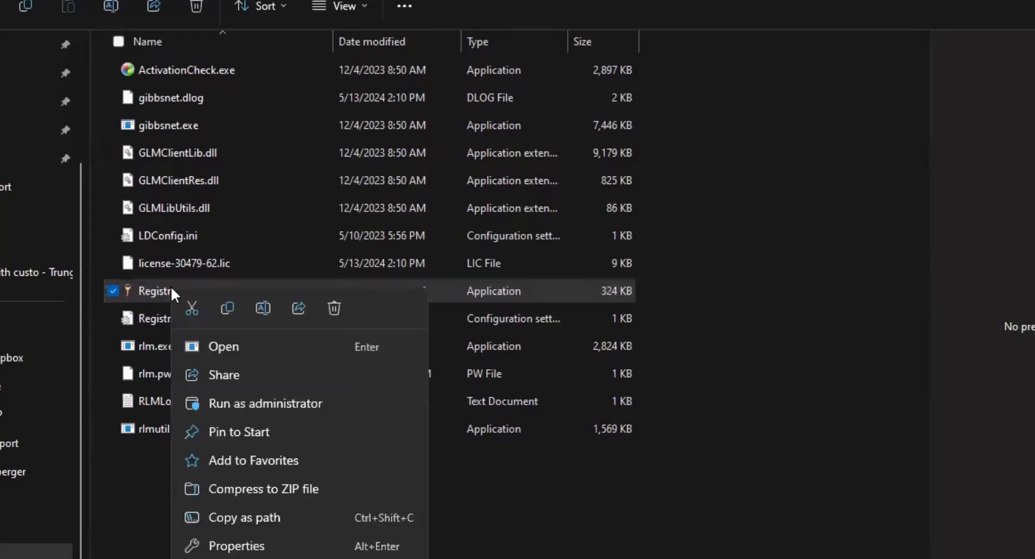
click(223, 404)
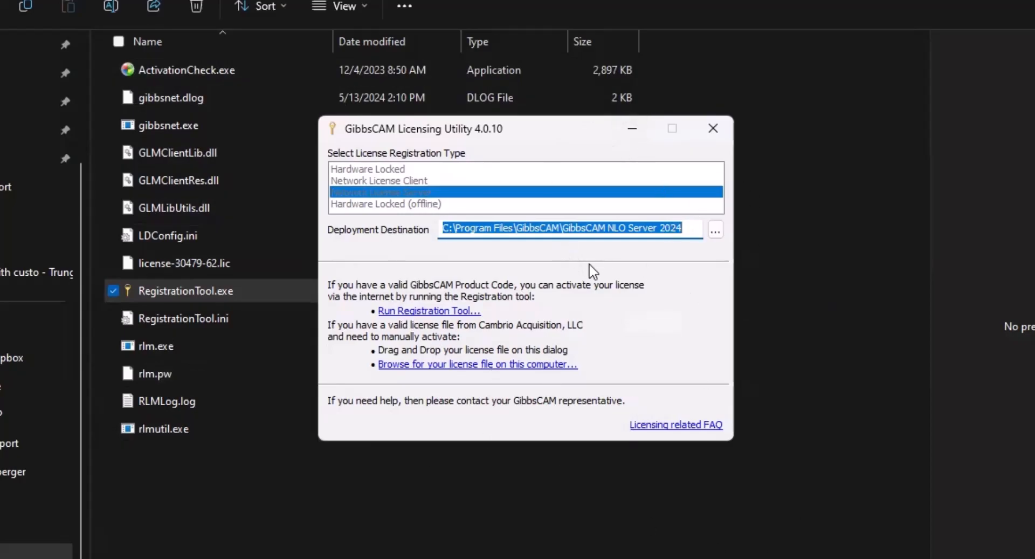
Register online with the product code and contact details to deploy License-30479-62.lic
click(405, 311)
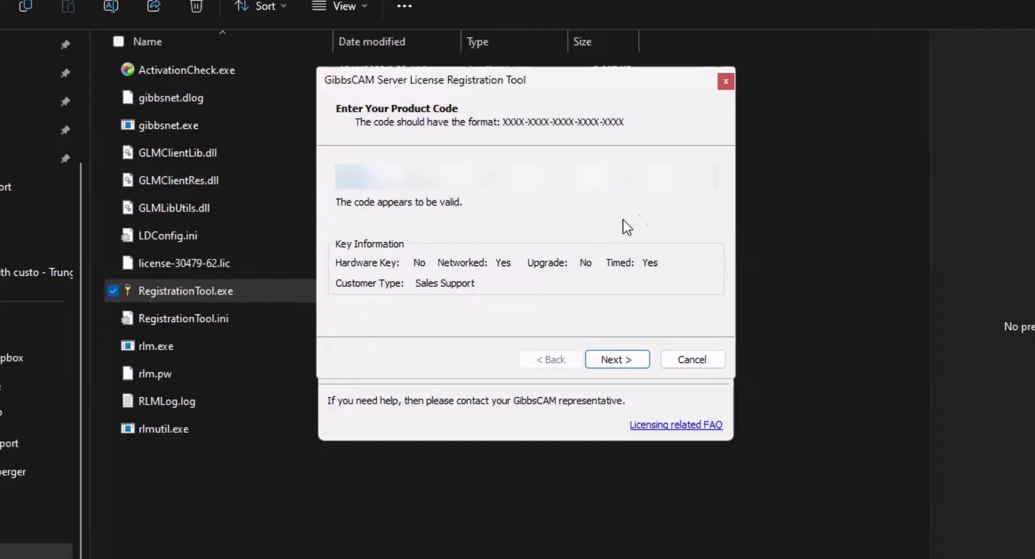
click(603, 360)
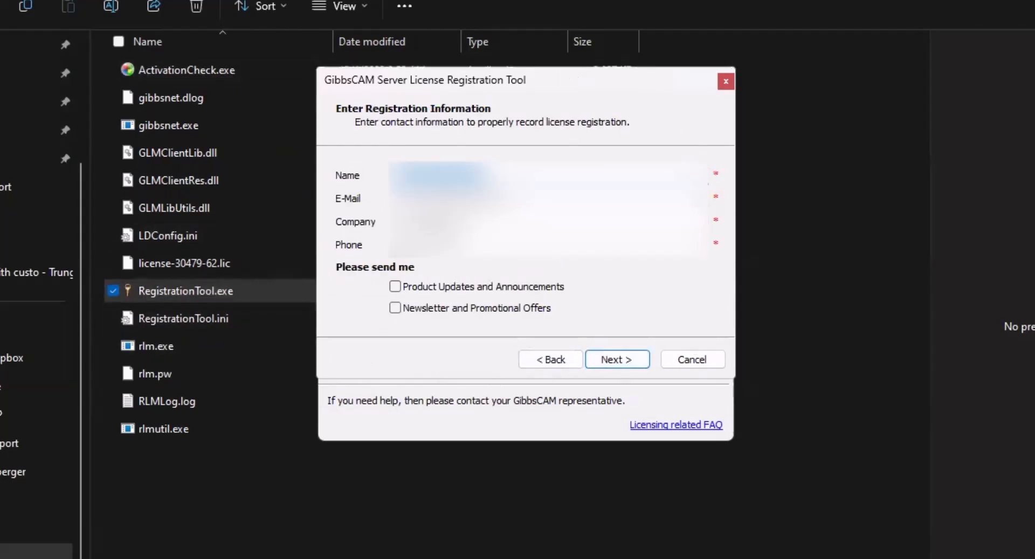
click(615, 361)
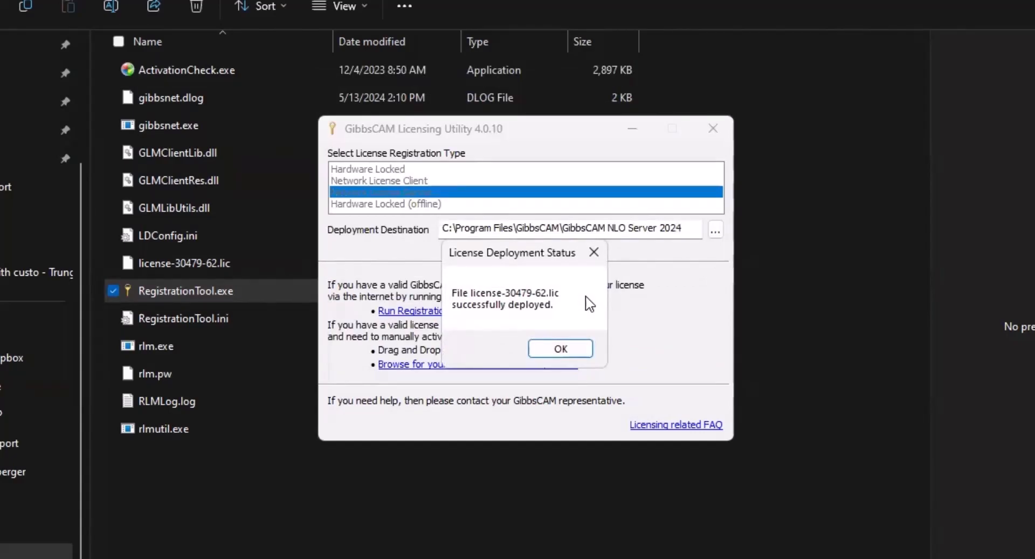
click(555, 349)
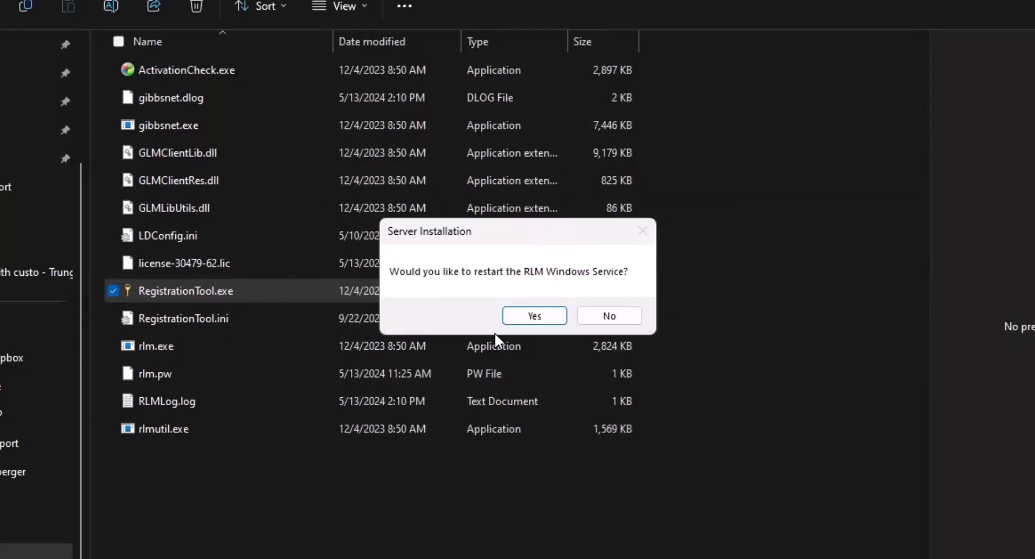
Restart the RLM Windows Service and close File Explorer
click(539, 316)
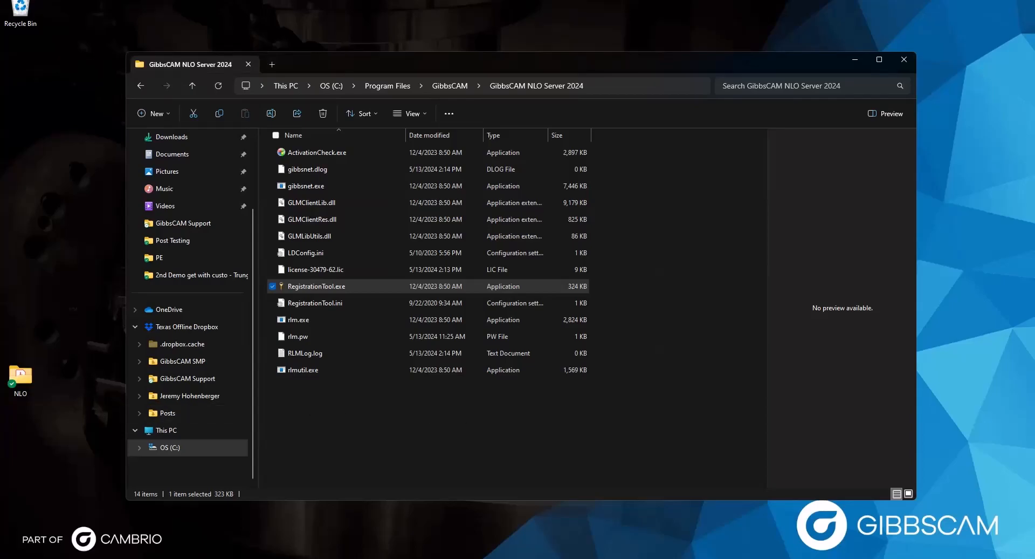
click(904, 60)
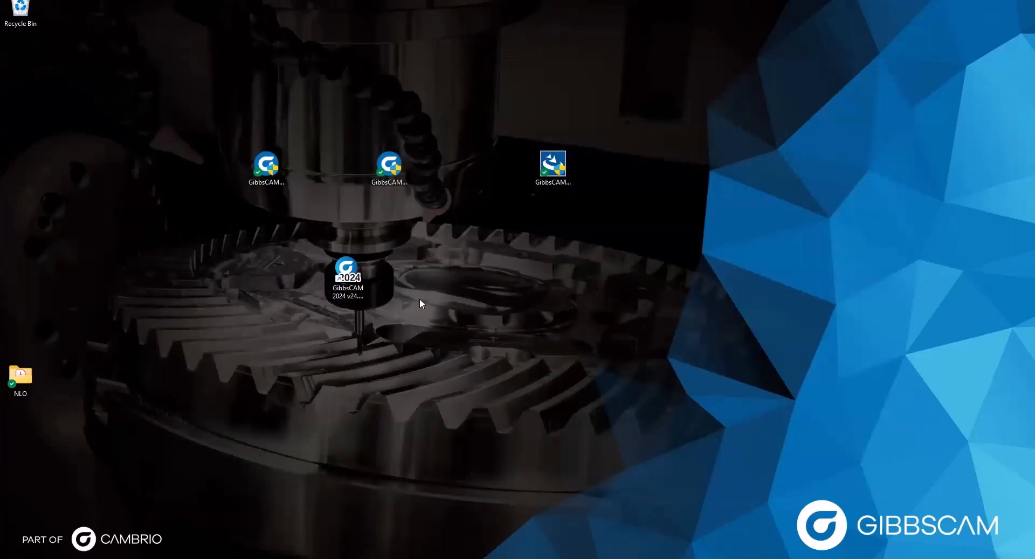
Relaunch GibbsCAM 2024 from its desktop shortcut, then dismiss the registration tool and license prompt
click(342, 270)
double_click(342, 269)
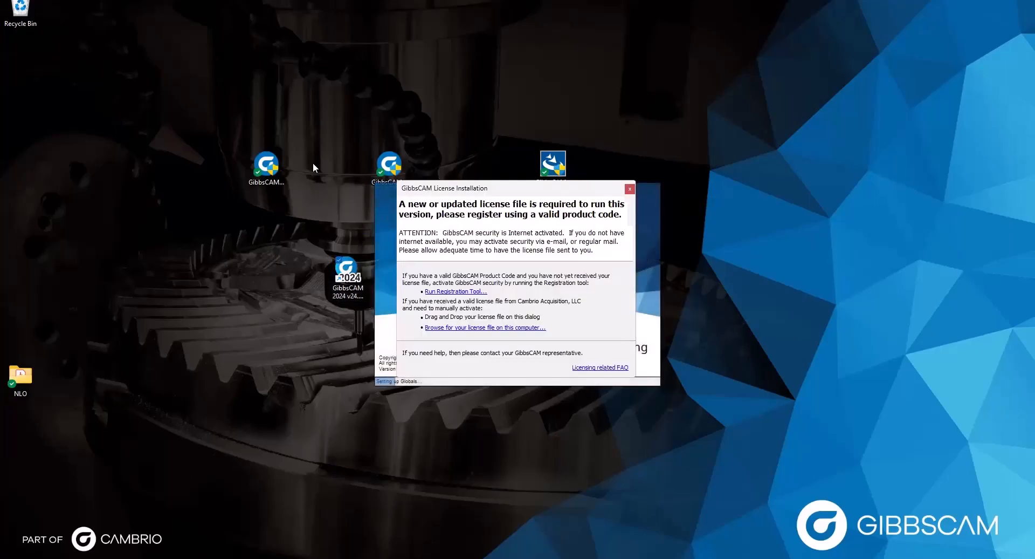
click(431, 292)
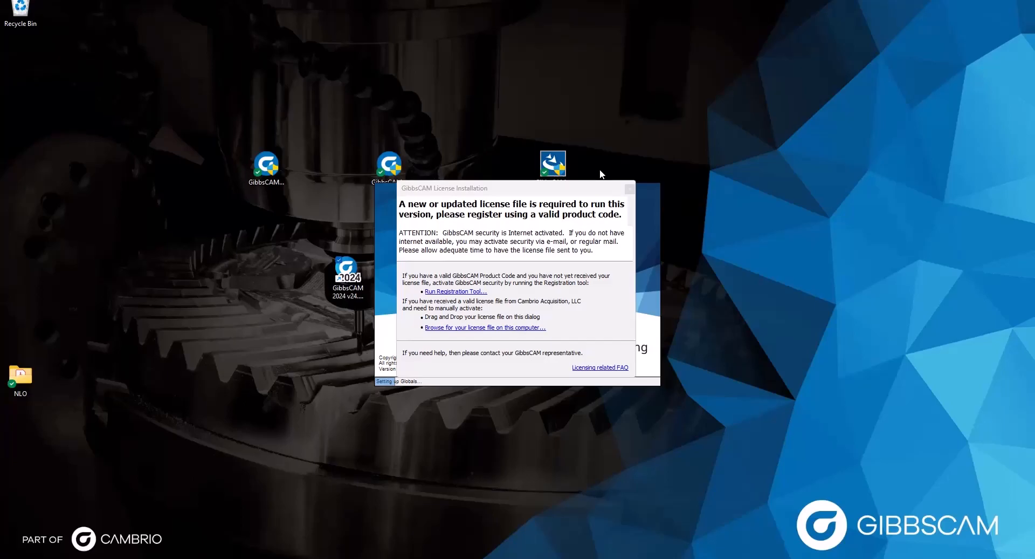
click(637, 157)
click(627, 185)
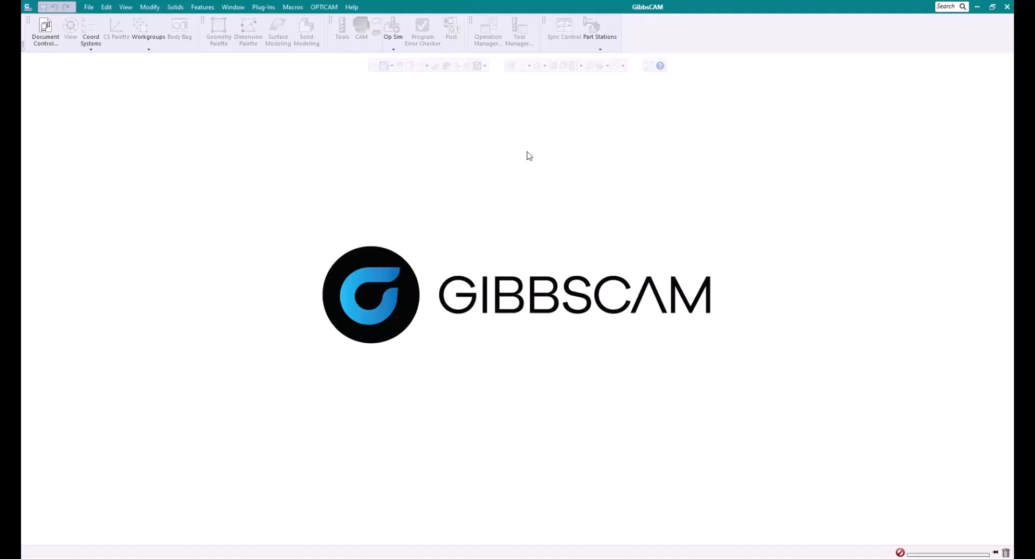
click(89, 8)
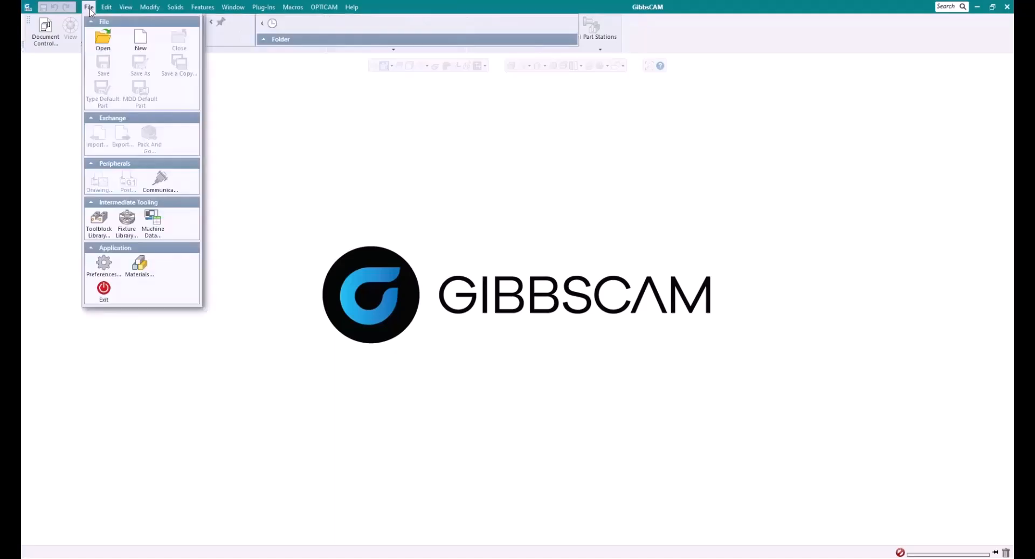
click(103, 264)
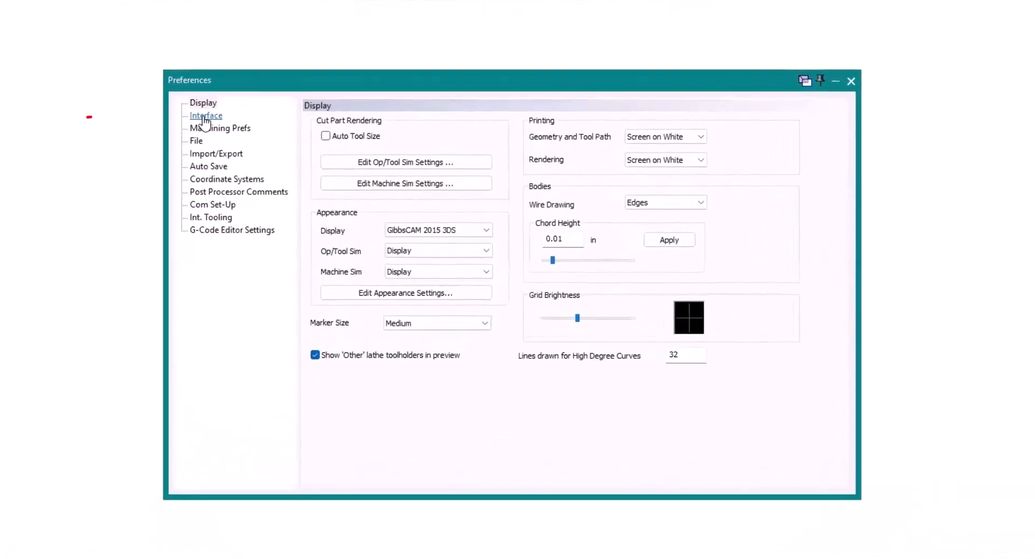
click(204, 117)
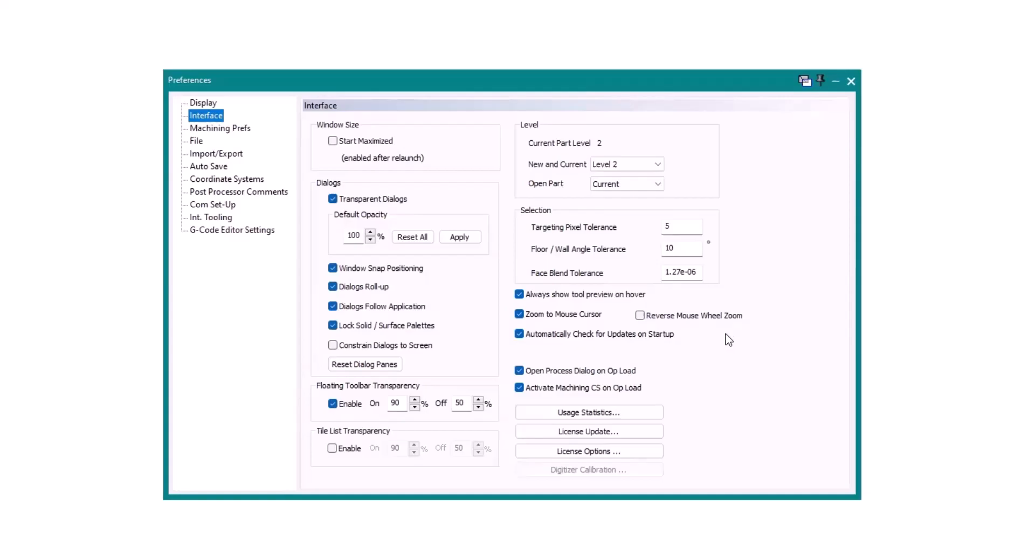
click(851, 81)
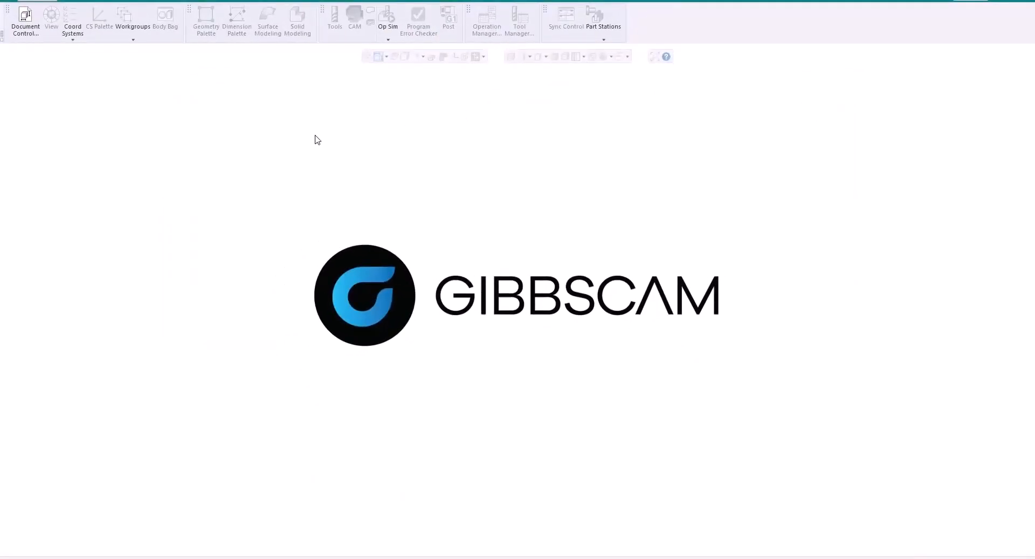
Check Help for updates and accept the v24.0.60.0 offer to open its download page
click(351, 2)
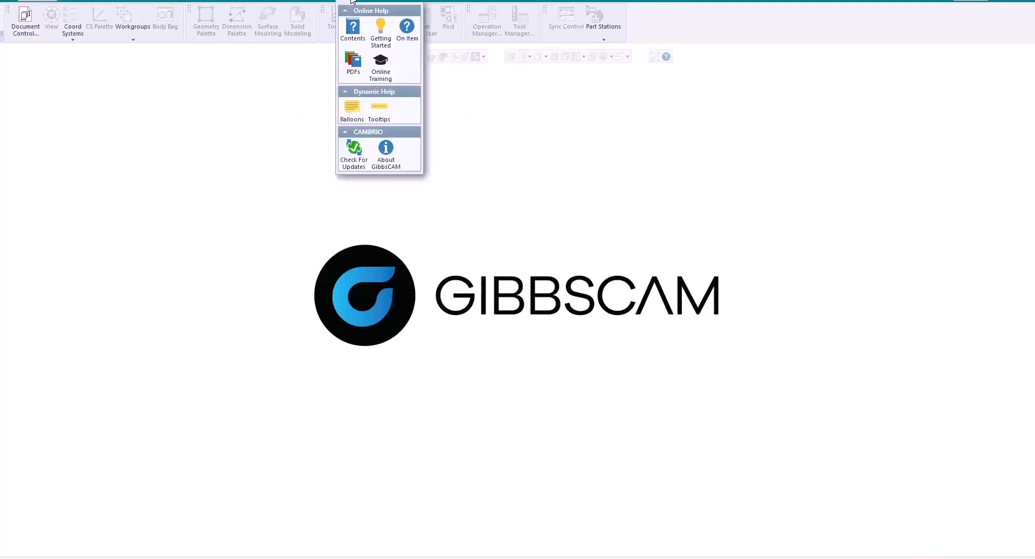
click(354, 153)
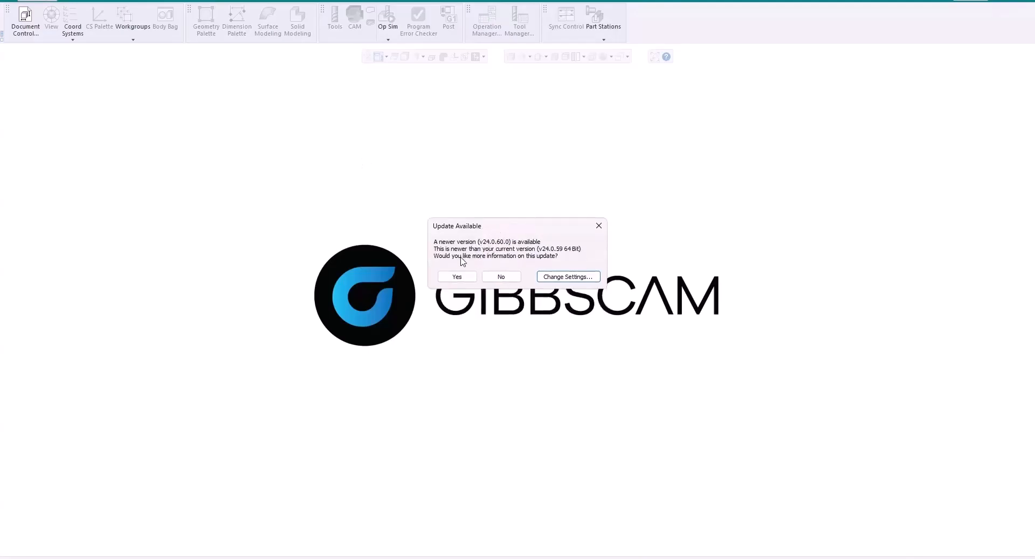
click(457, 301)
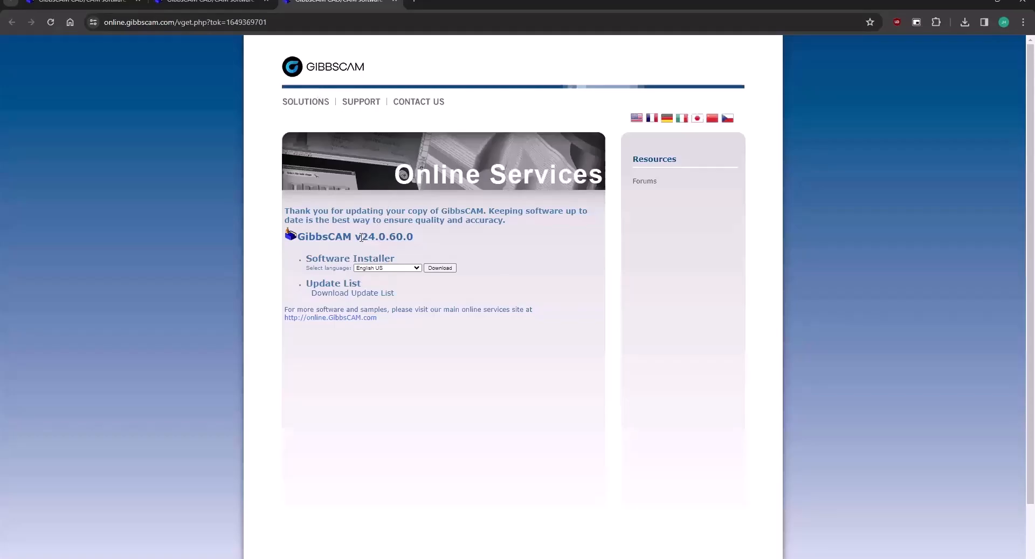
drag(355, 236, 431, 241)
click(436, 241)
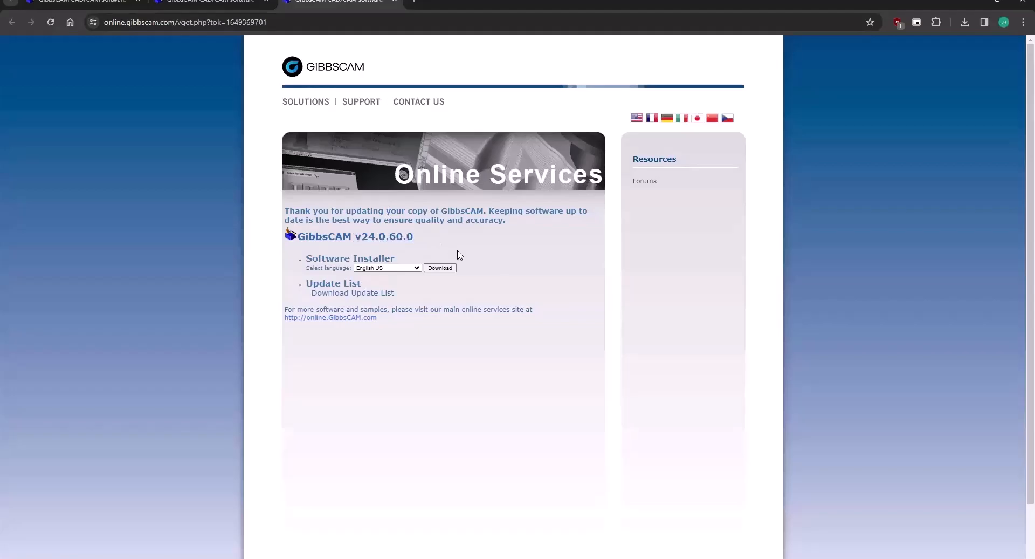